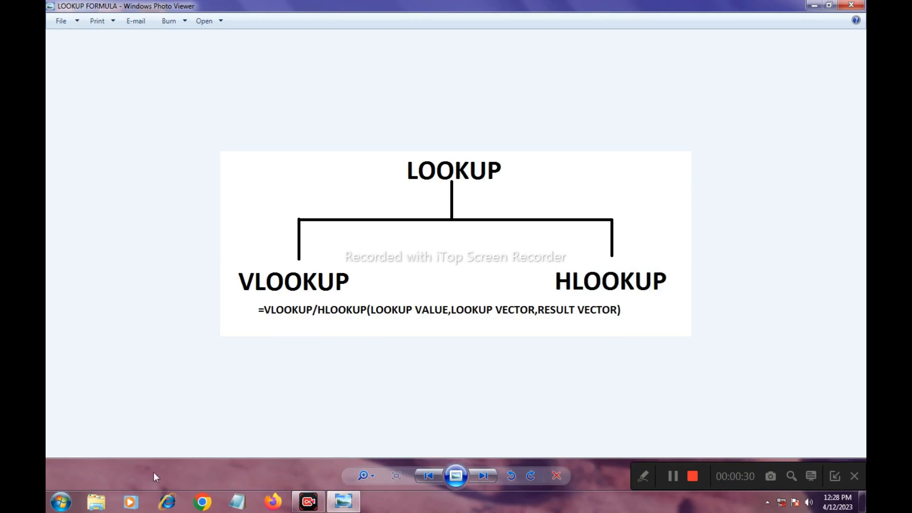
- Switch to Microsoft Excel and open the recent workbook PRACTICE with the student marks table
left_click(813, 6)
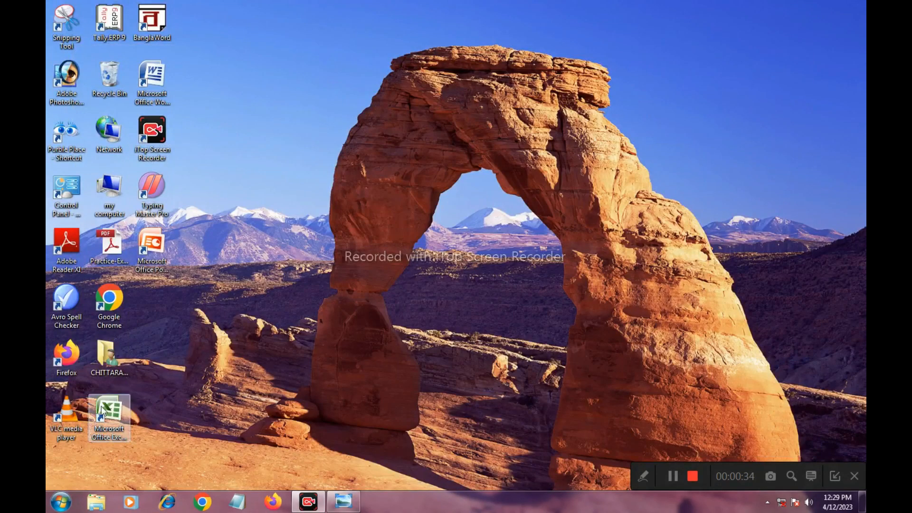
double_click(103, 409)
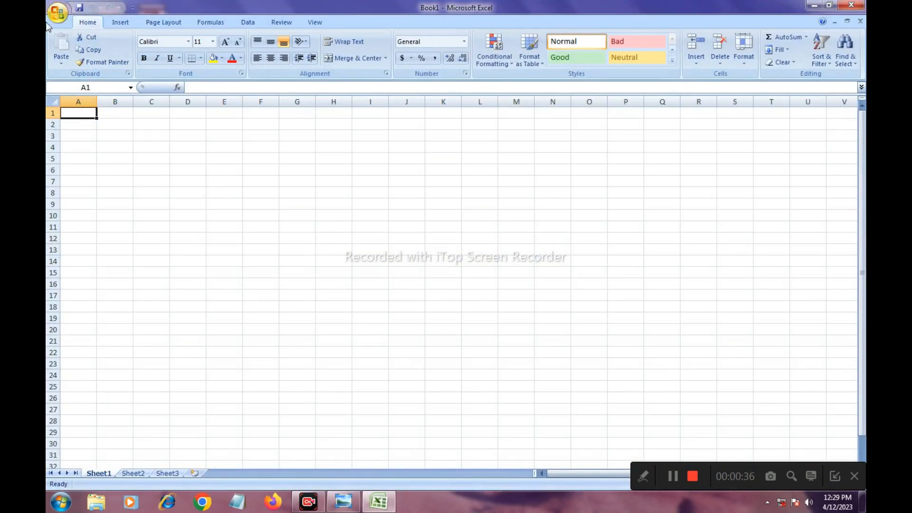
left_click(54, 17)
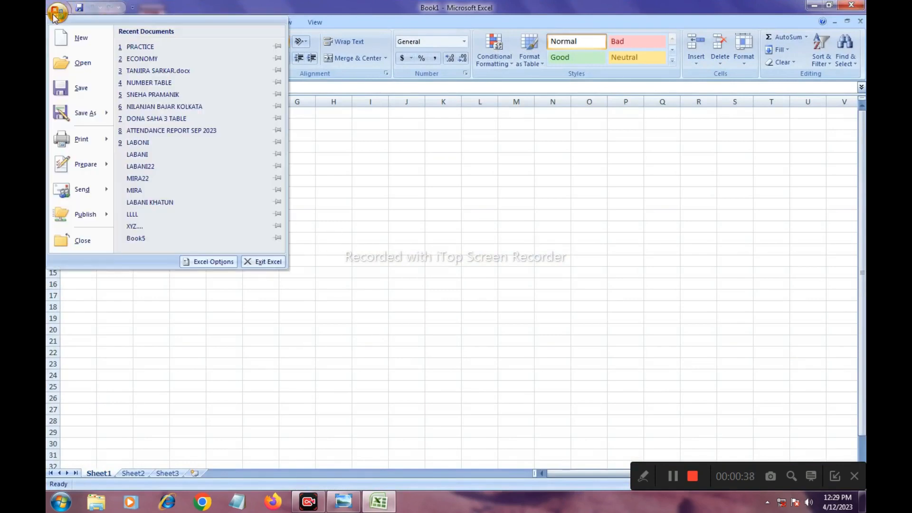
left_click(149, 45)
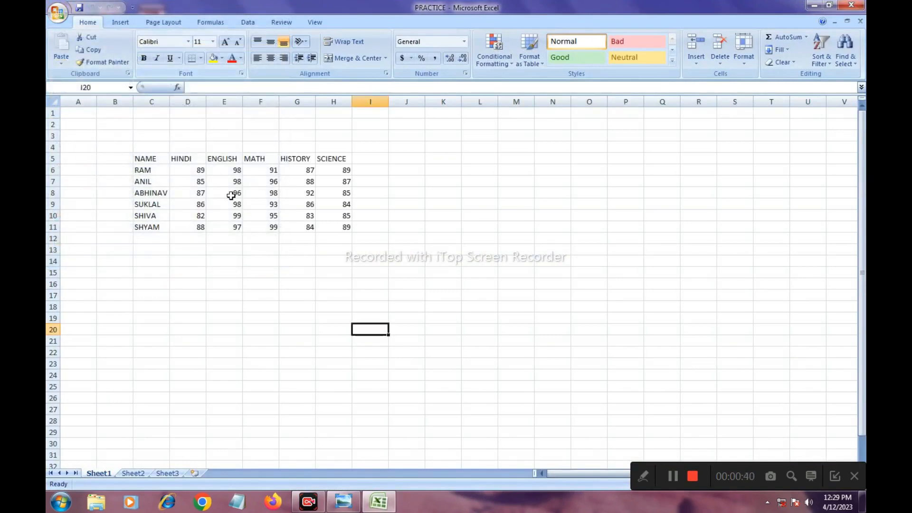
scroll(273, 191, "up", 1, "ctrl")
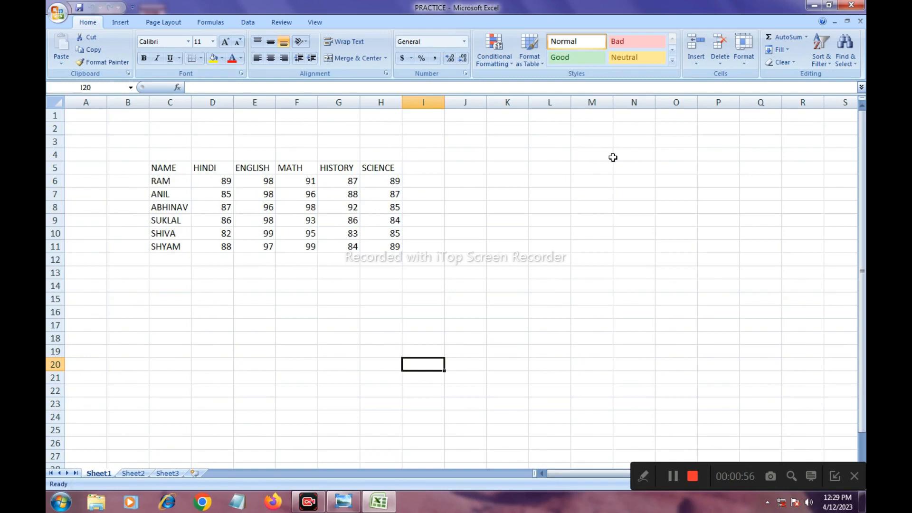
- Merge and center cells M4:N4 and enter the heading VLOOKUP in the merged cell
left_click_drag(597, 154, 623, 156)
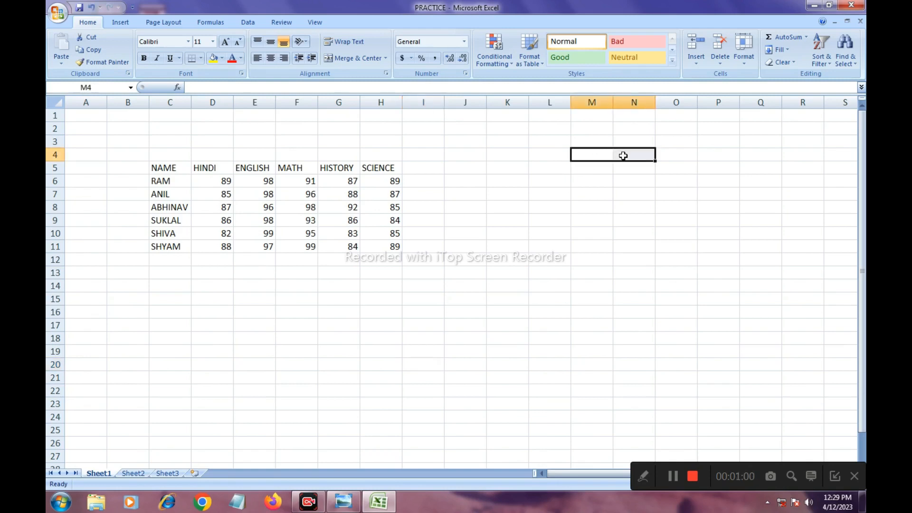
left_click(353, 59)
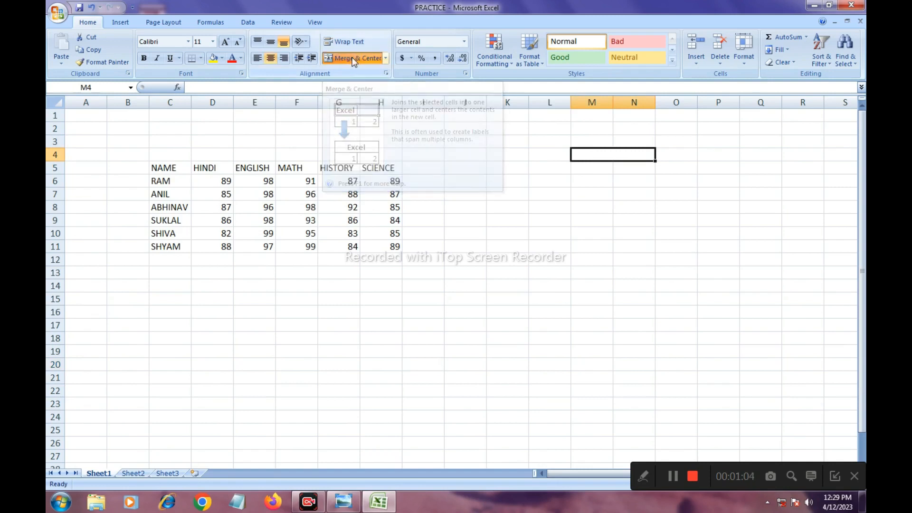
type("V")
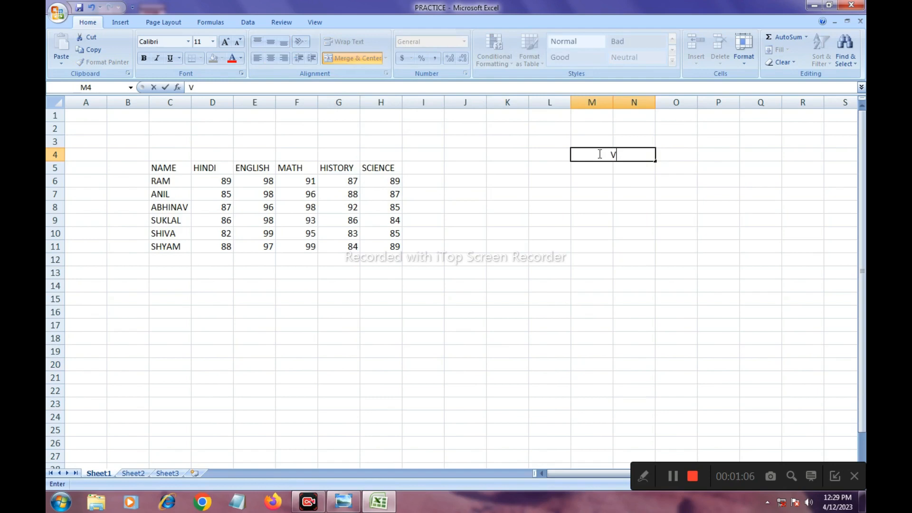
type("LOOKUP")
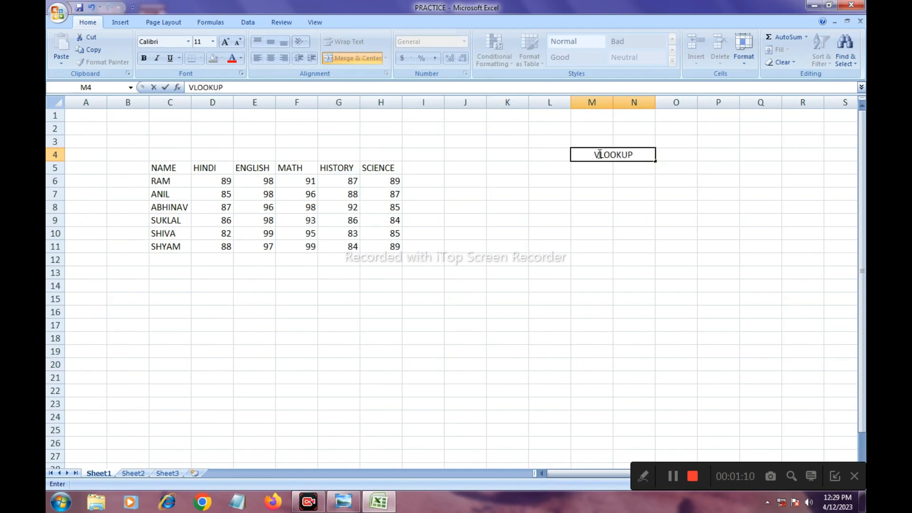
left_click(622, 195)
left_click(615, 157)
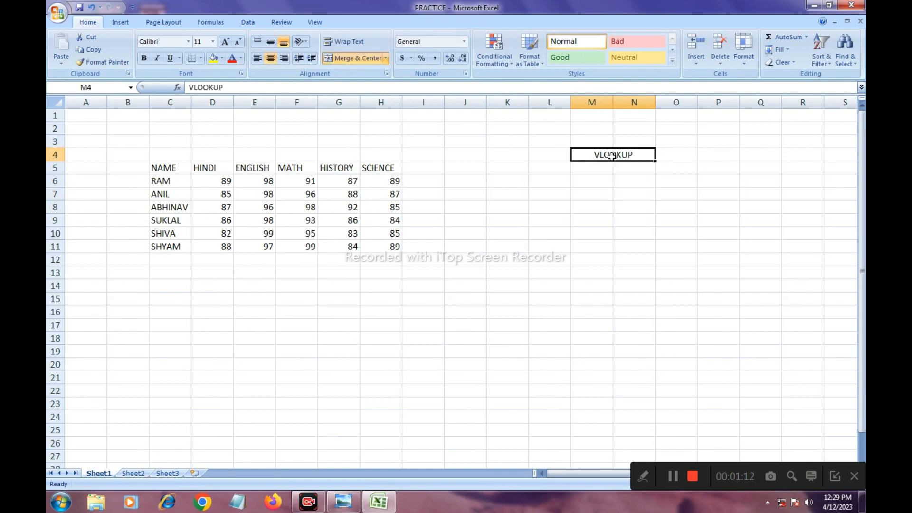
- Enter the labels NAME, HINDI and ENGLISH down cells M5 to M7 under the VLOOKUP heading
left_click(590, 169)
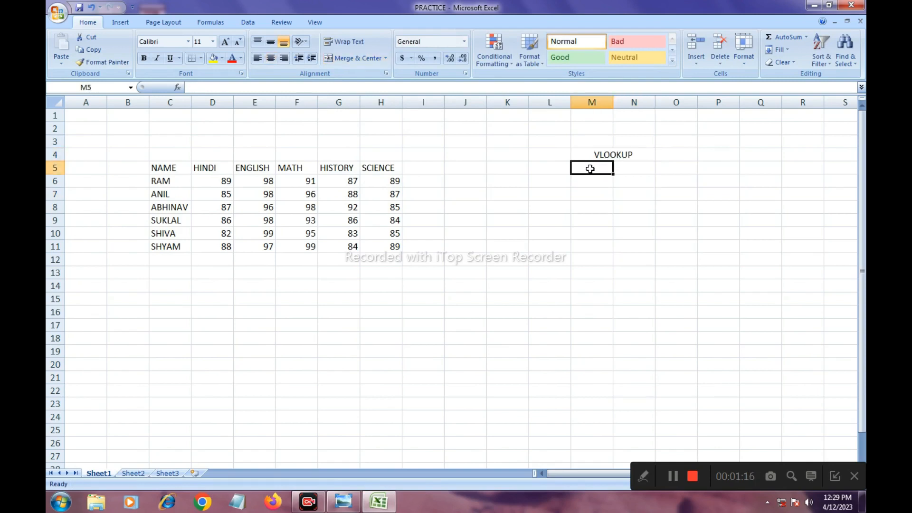
type("NAME")
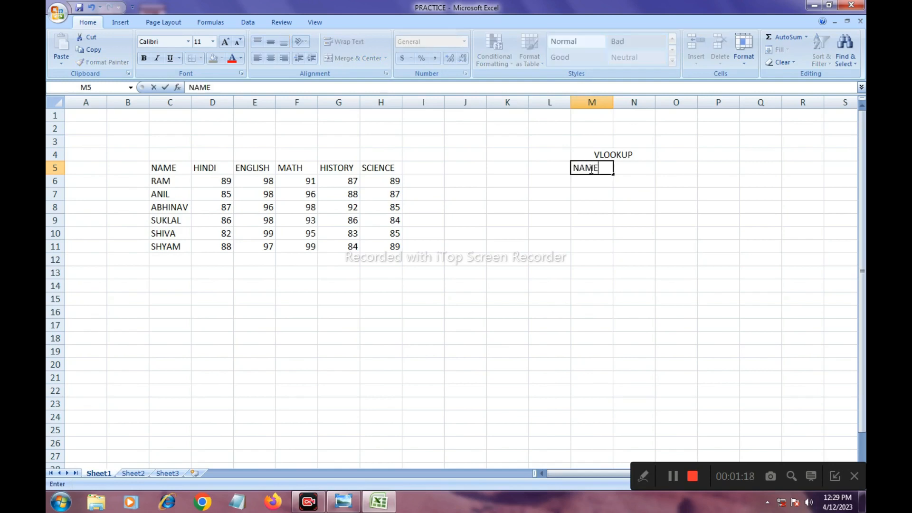
key("Return")
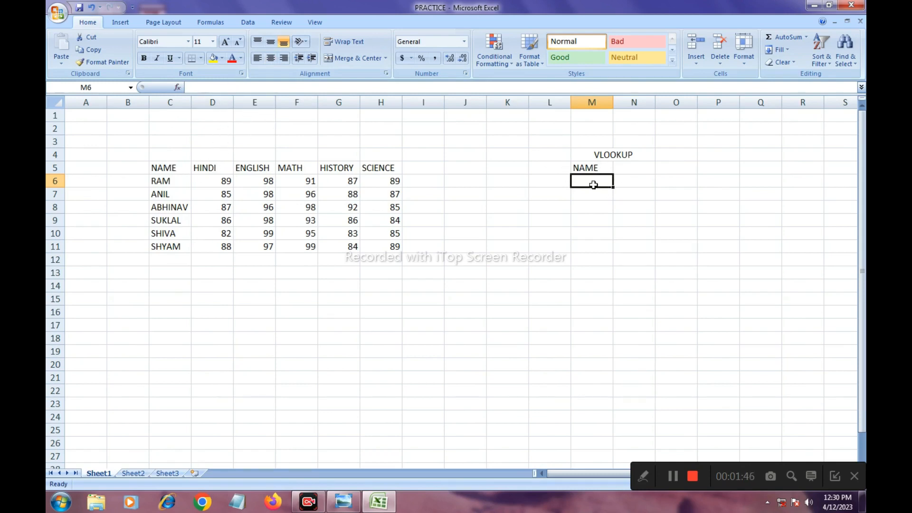
type("HINDI")
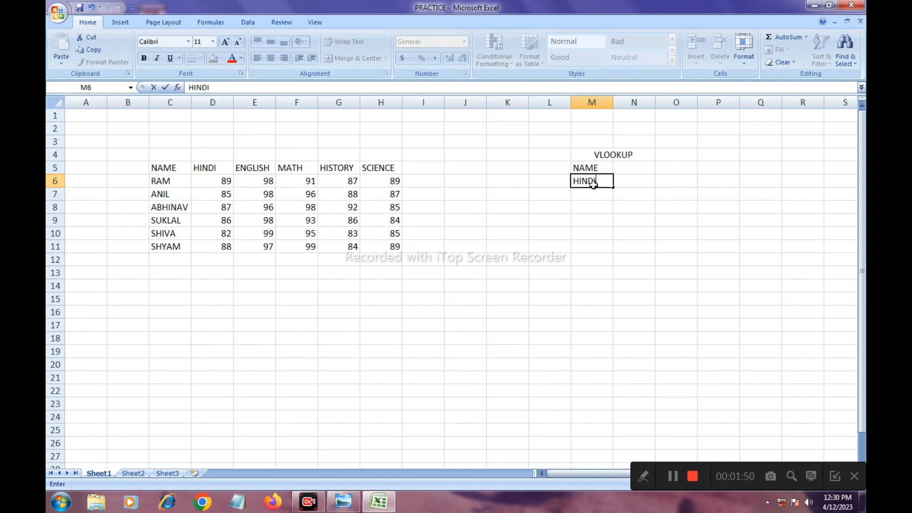
key("Return")
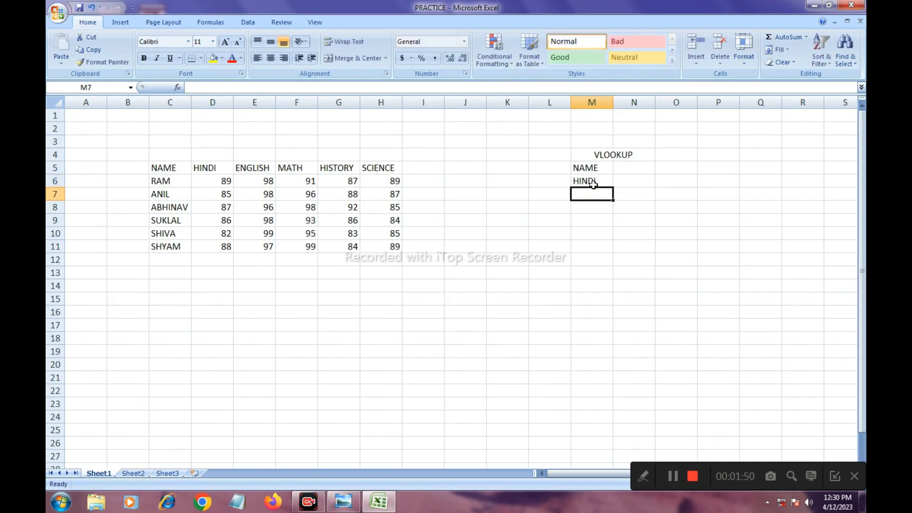
type("ENGLISH")
key("Return")
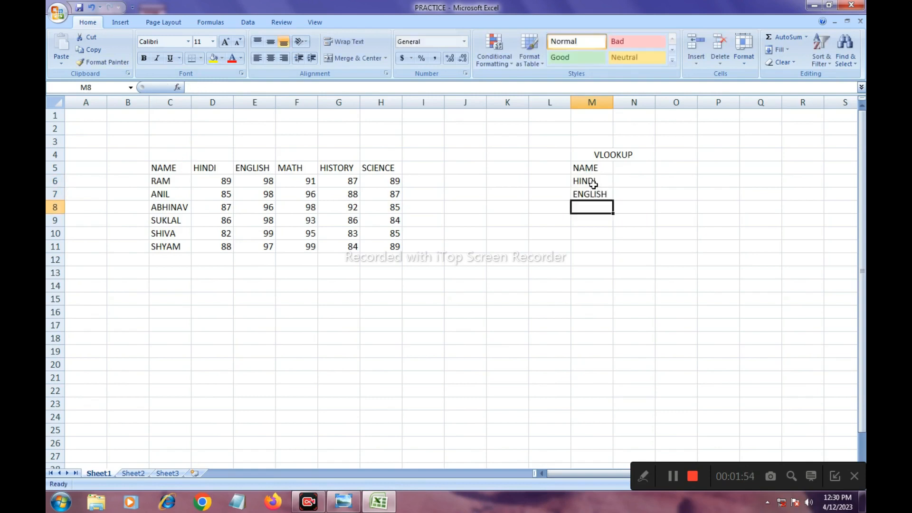
- Enter the labels MATH, HISTORY and SCIENCE in cells M8 to M10 to complete the label column
type("MATH")
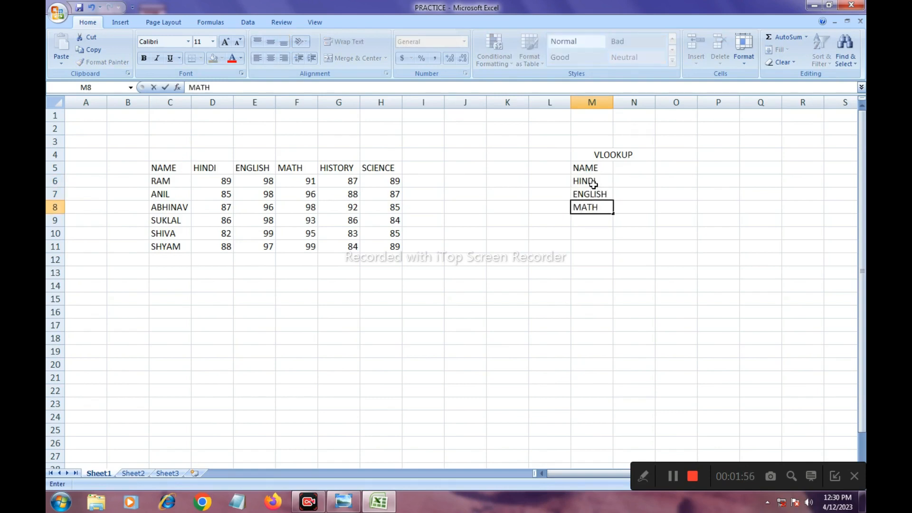
key("Return")
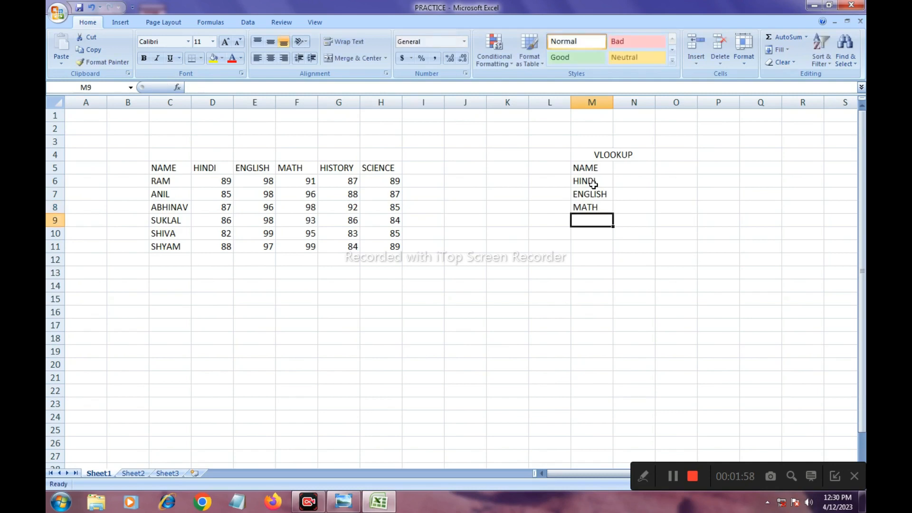
type("HIST")
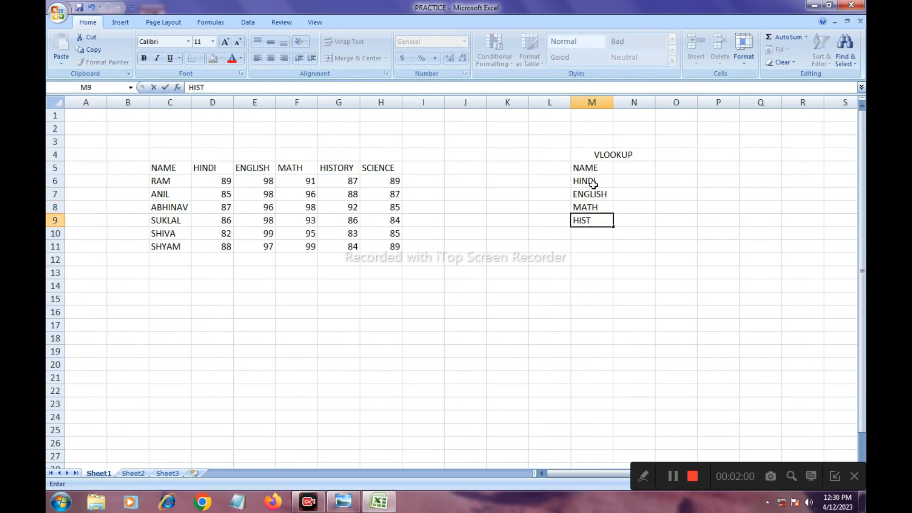
type("ORY")
key("Return")
type("SCIENCE")
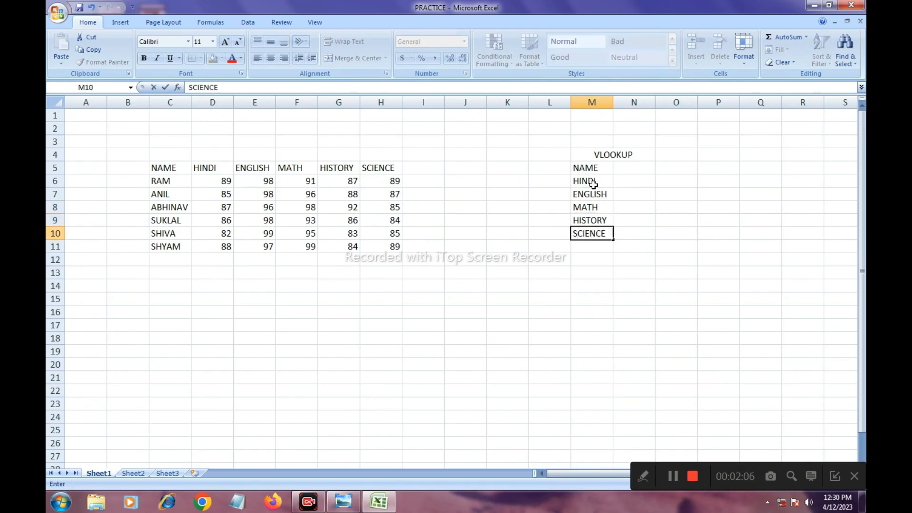
left_click(633, 172)
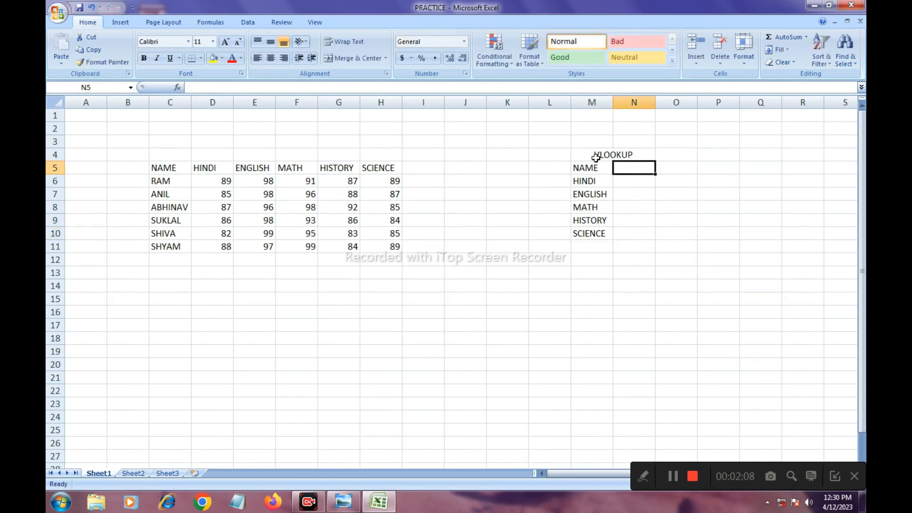
- Apply All Borders to the VLOOKUP table in M4:N10
left_click_drag(587, 154, 613, 238)
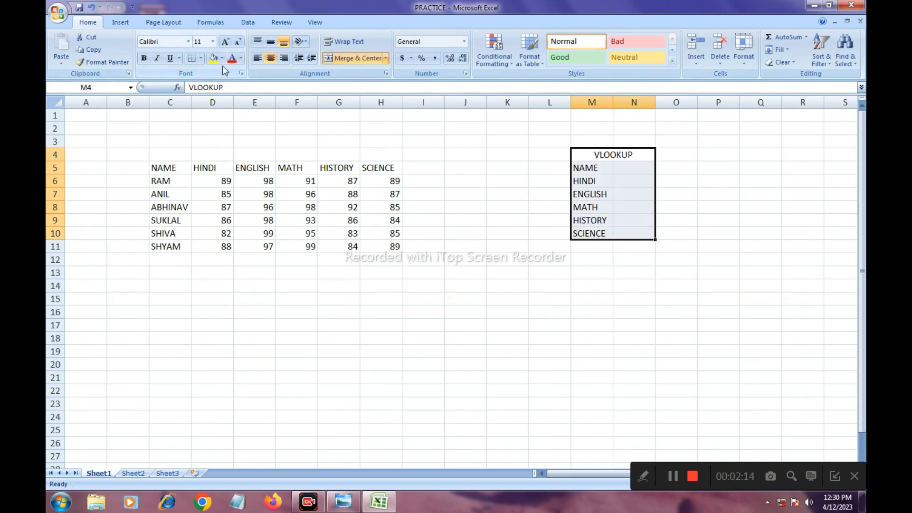
left_click(200, 58)
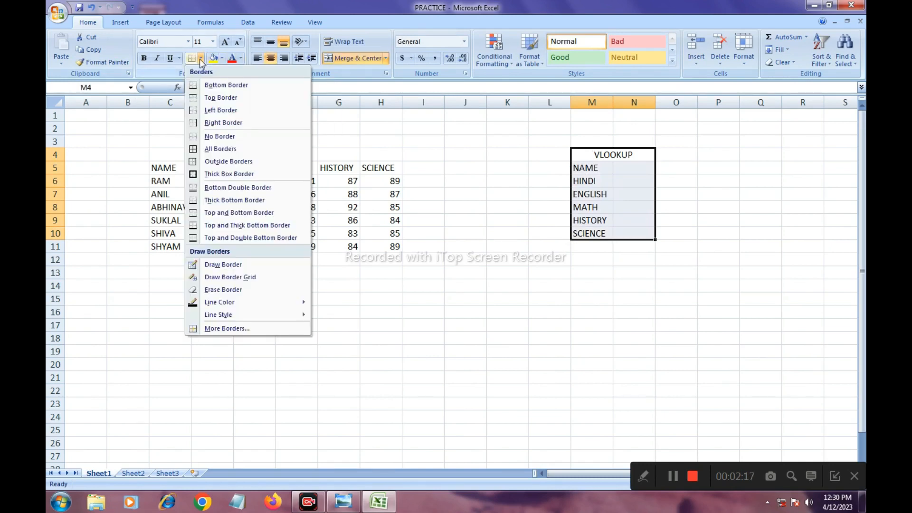
left_click(218, 149)
left_click(589, 286)
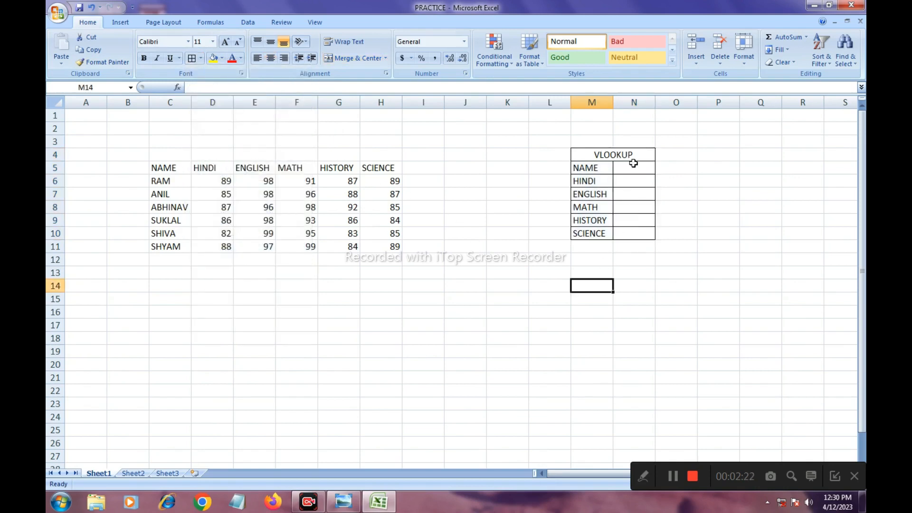
- Fill the VLOOKUP heading cell yellow and the label cells M5:M10 light aqua blue
left_click(595, 157)
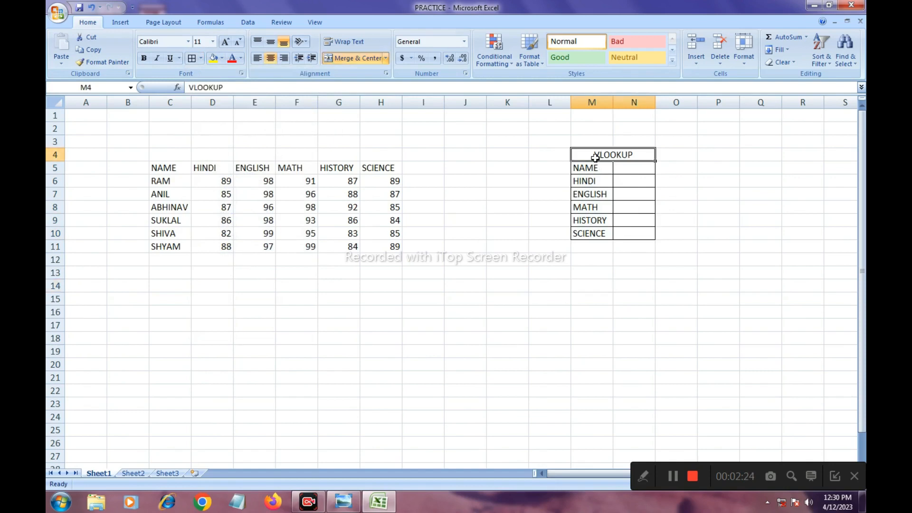
left_click(214, 58)
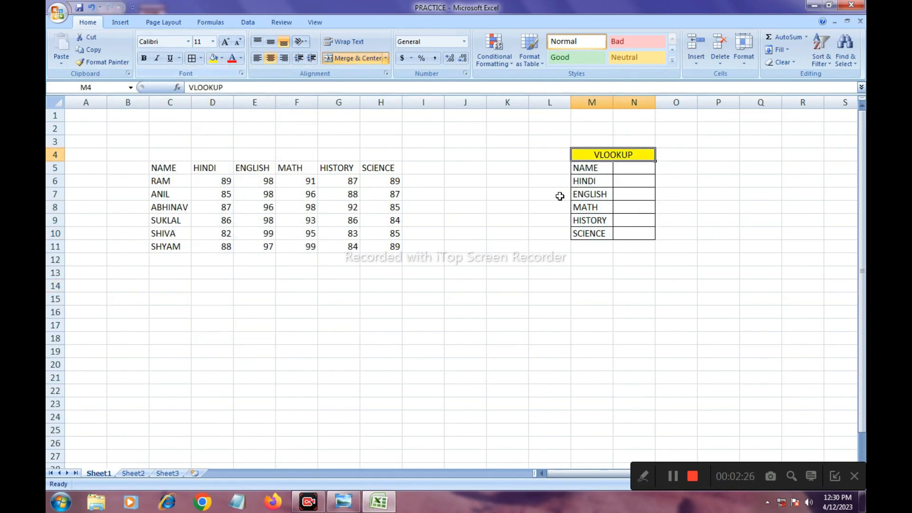
left_click_drag(587, 169, 588, 230)
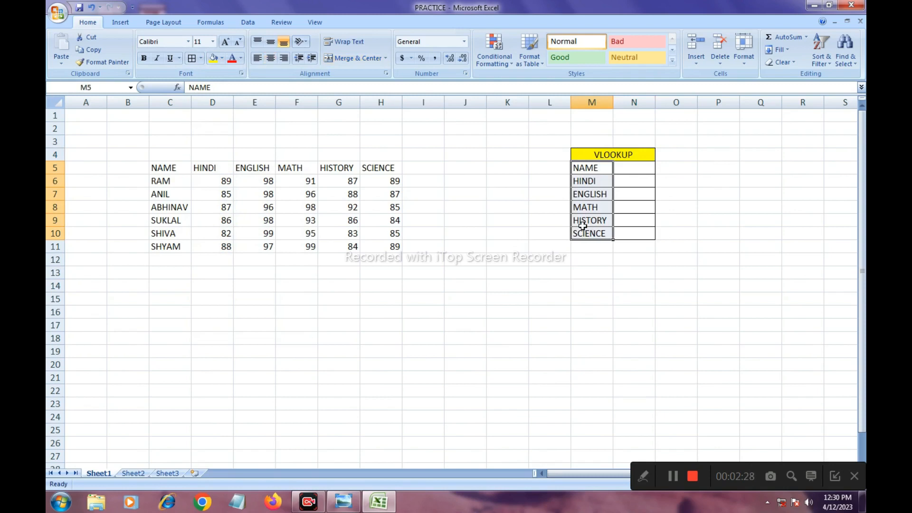
left_click(222, 58)
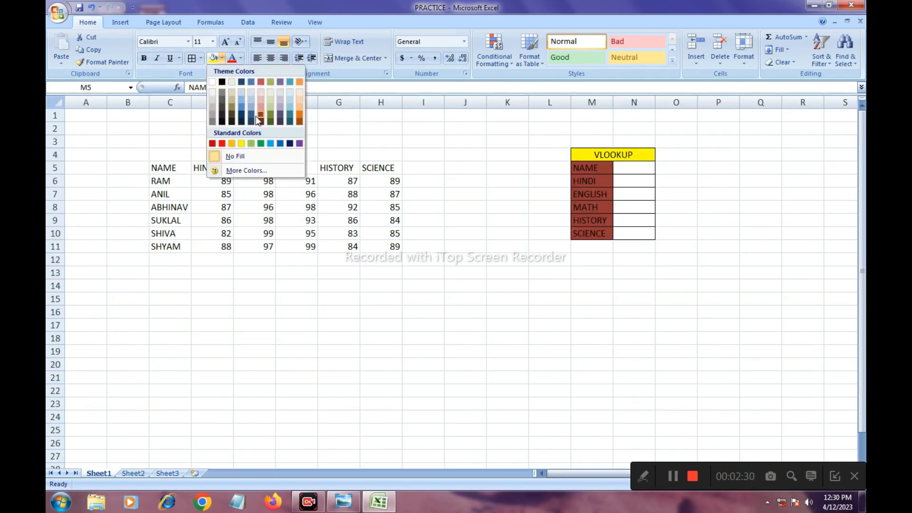
left_click(291, 102)
- Fill the empty value cells N5:N10 beside the labels with light orange
left_click_drag(631, 170, 635, 236)
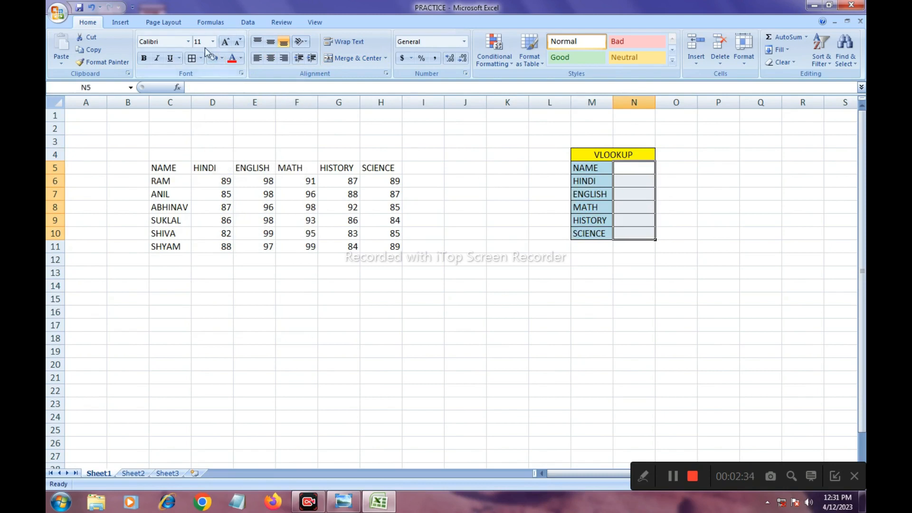
left_click(222, 59)
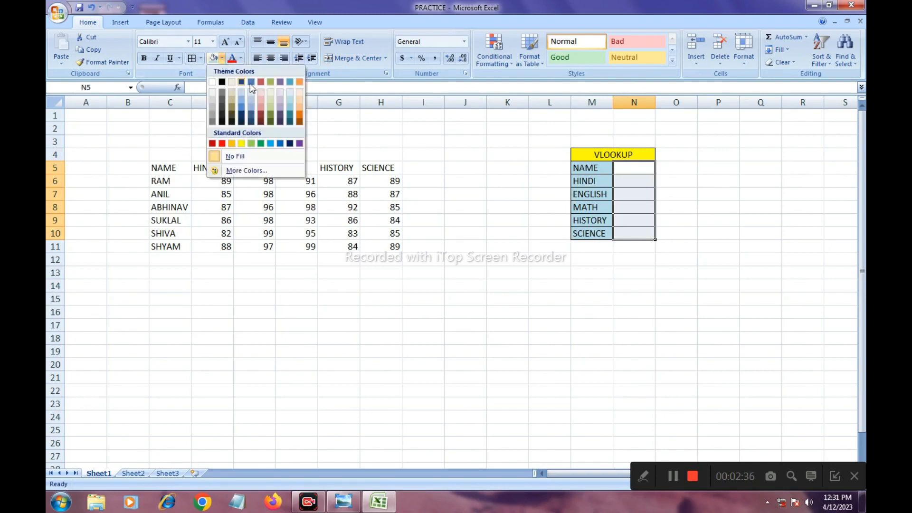
left_click(299, 101)
left_click(654, 269)
left_click(625, 169)
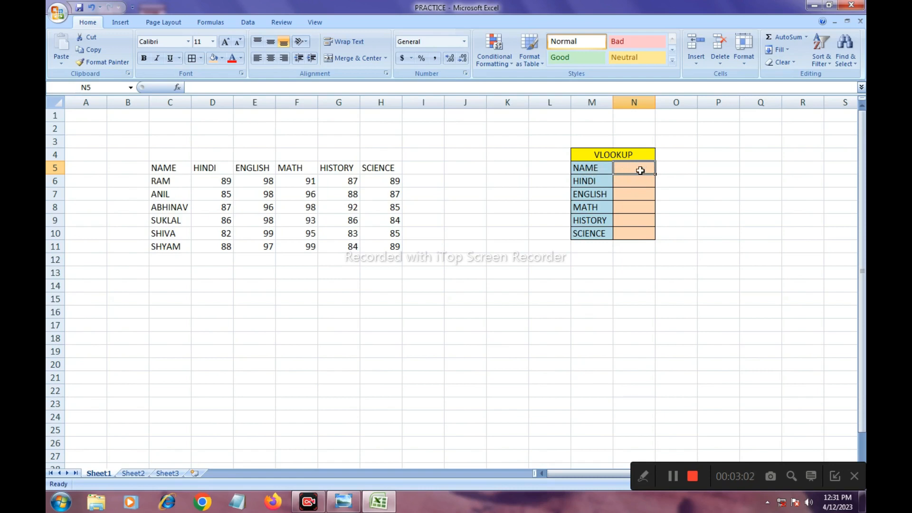
- Review the LOOKUP FORMULA image in Windows Photo Viewer, then return to Excel and begin a VLOOKUP formula in the HINDI value cell N6
left_click(339, 507)
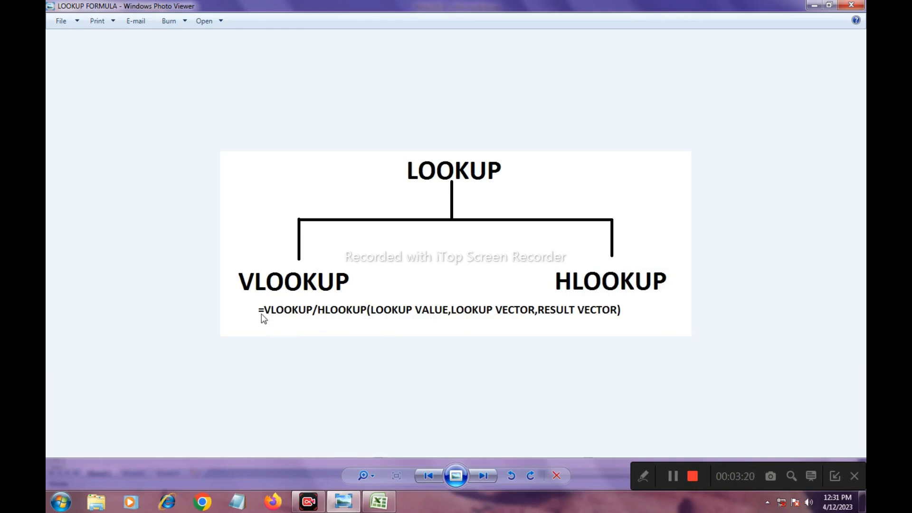
left_click(378, 502)
left_click(625, 182)
type("=")
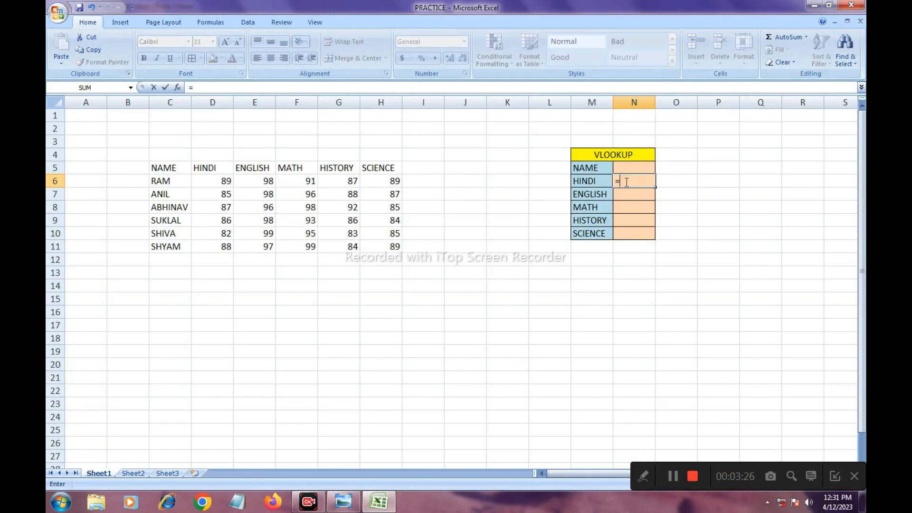
type("VLOOKUP")
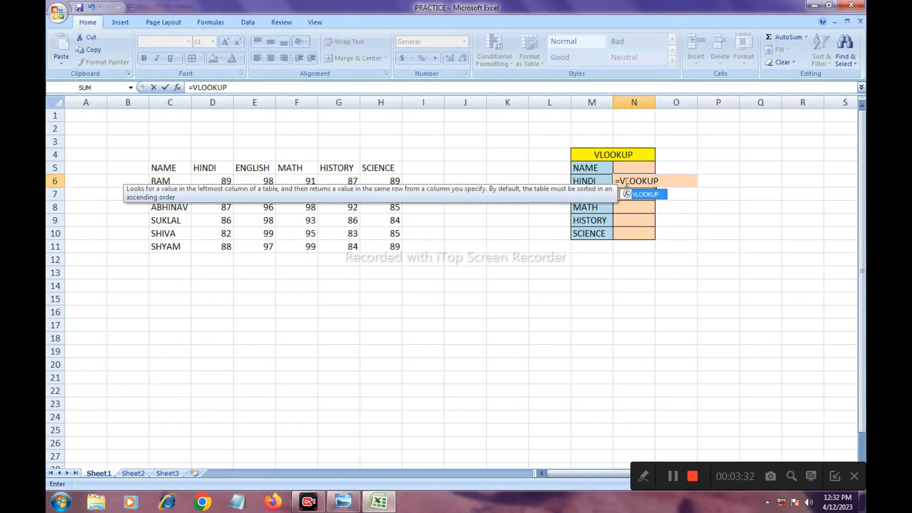
type("(")
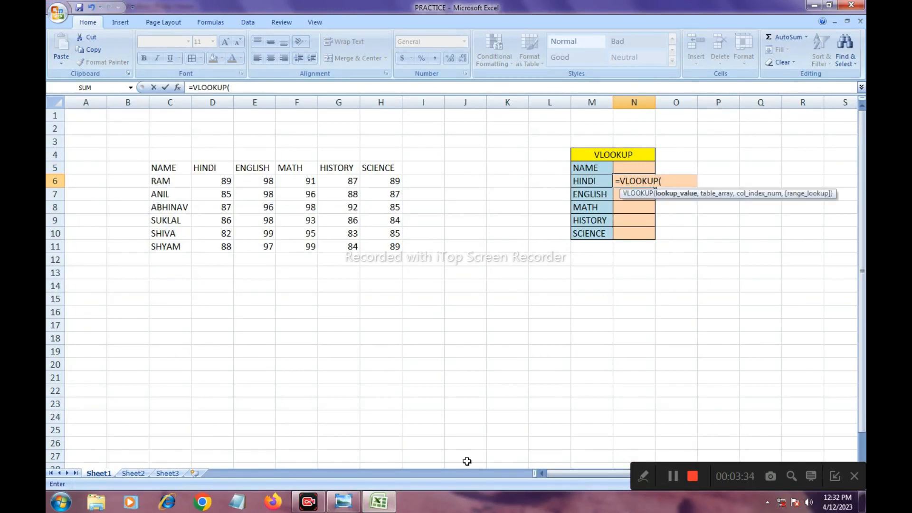
- Check the syntax in the formula image and give N6's VLOOKUP the lookup value N5 and table range C5:H11
left_click(343, 502)
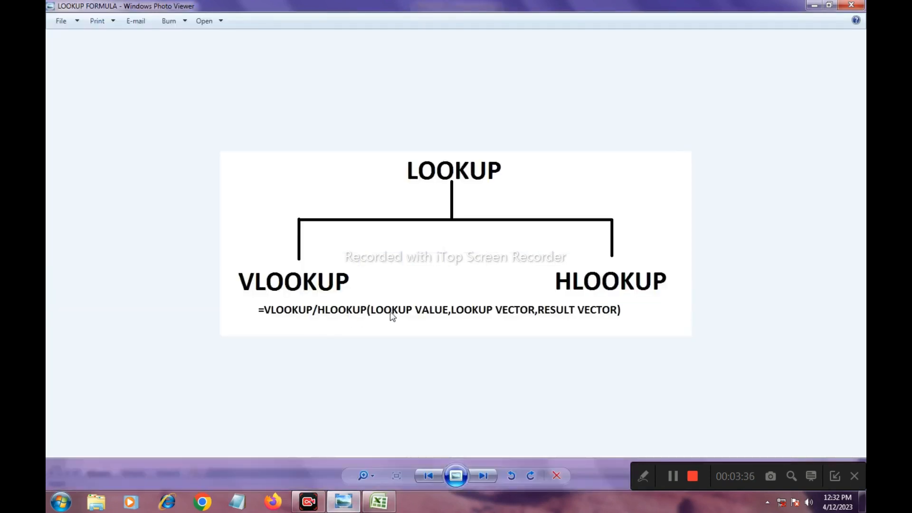
left_click(378, 502)
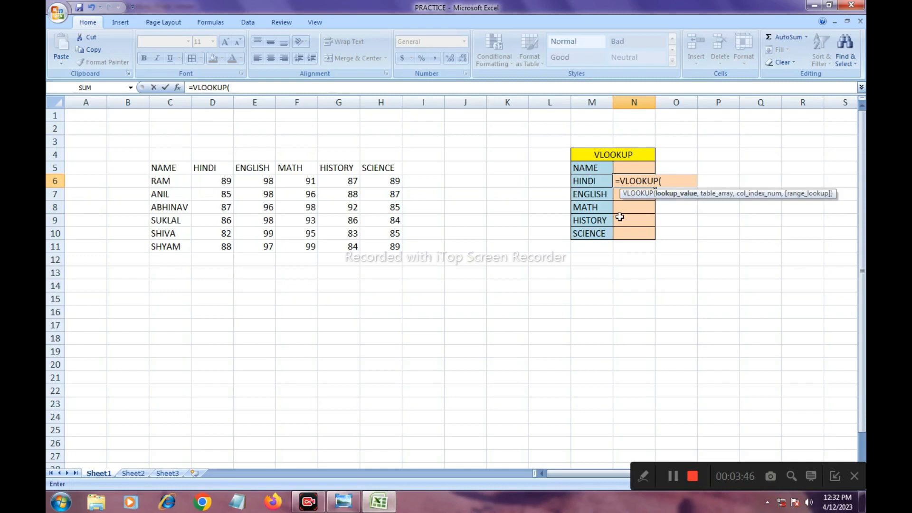
left_click(627, 167)
type(",")
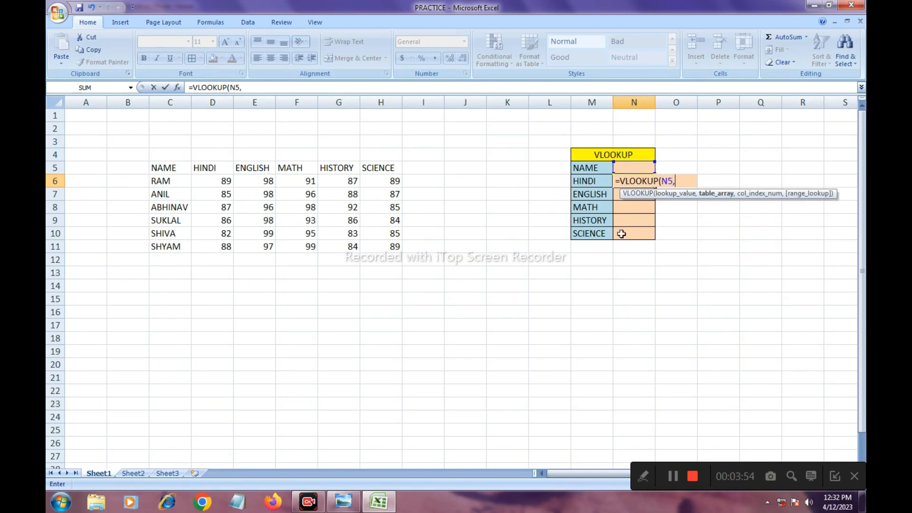
left_click(343, 504)
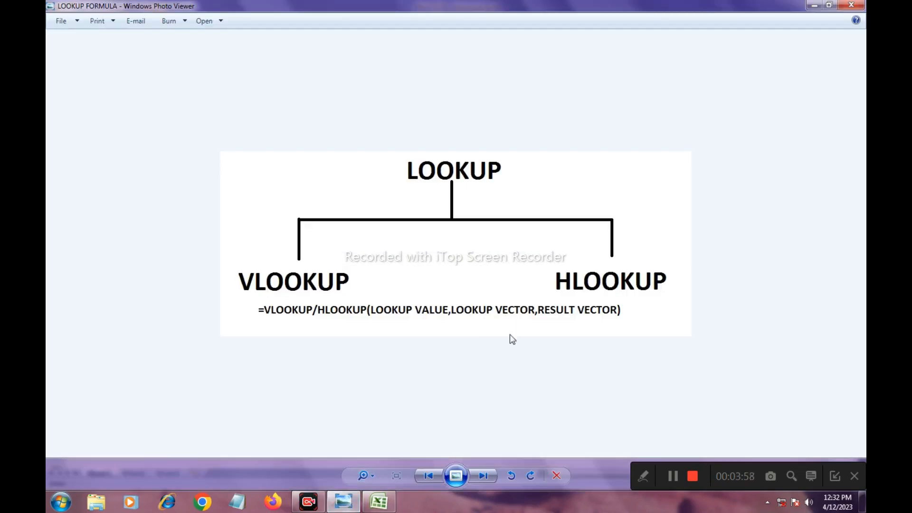
left_click(379, 501)
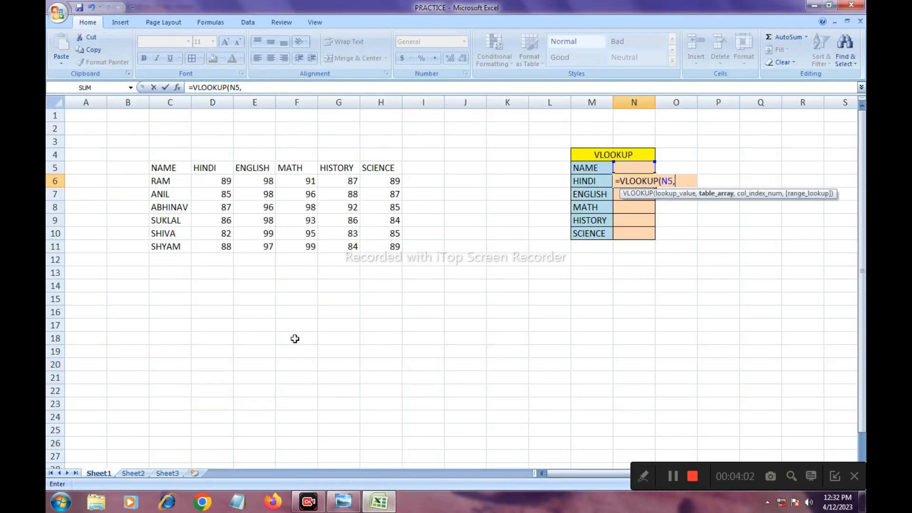
left_click_drag(157, 169, 376, 250)
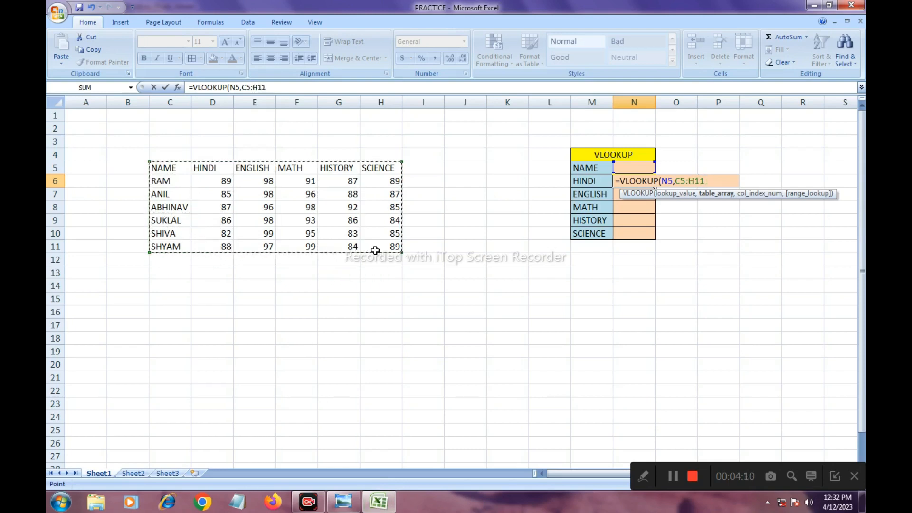
type(",")
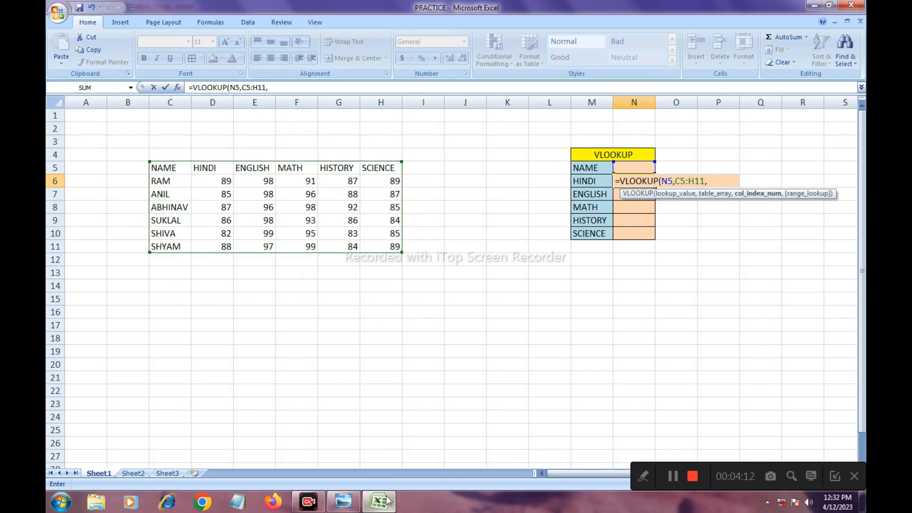
- Check the last argument in the formula image and complete N6's formula with column index 2
left_click(343, 502)
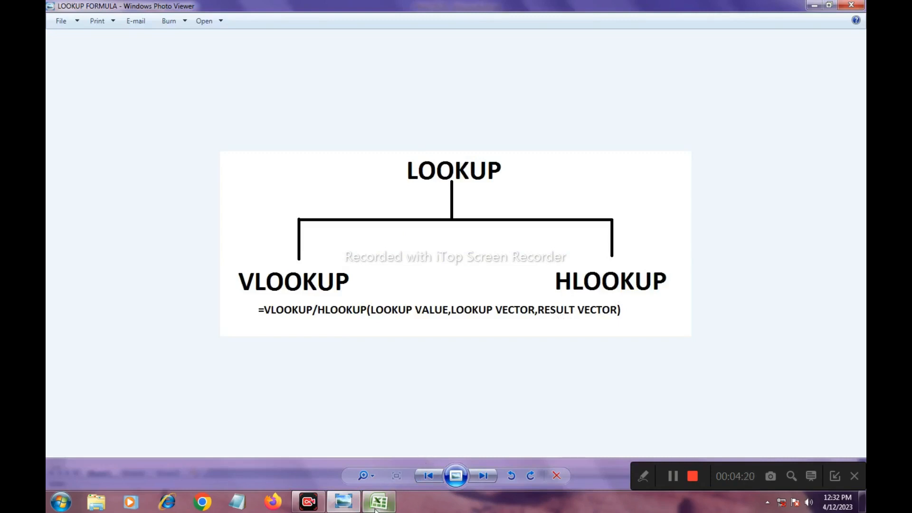
mouse_move(374, 508)
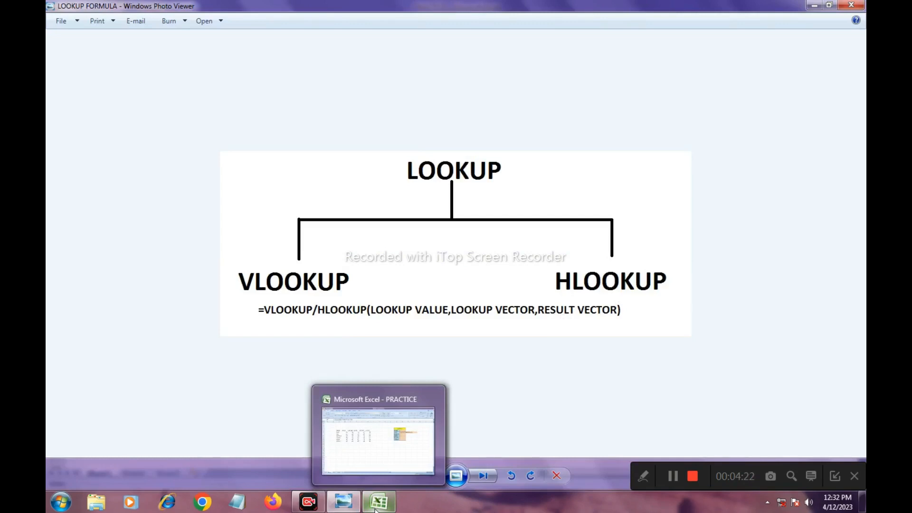
left_click(379, 502)
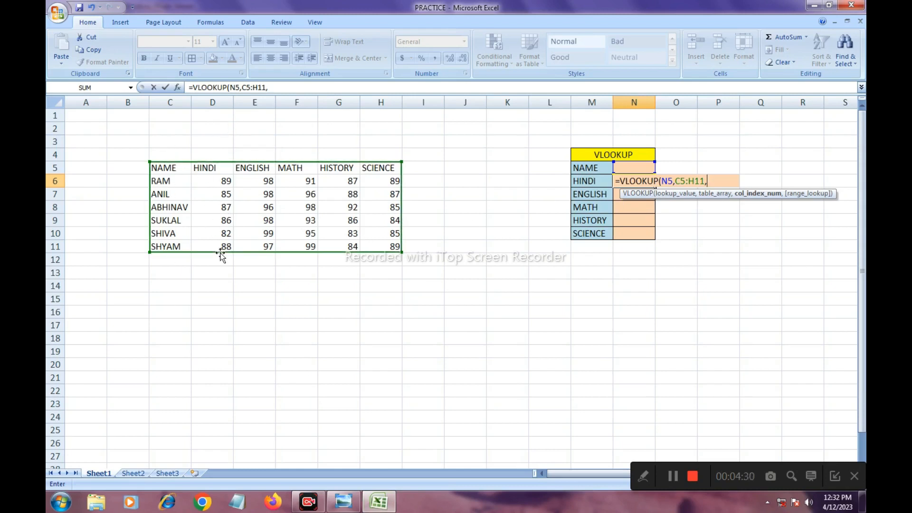
type("2)")
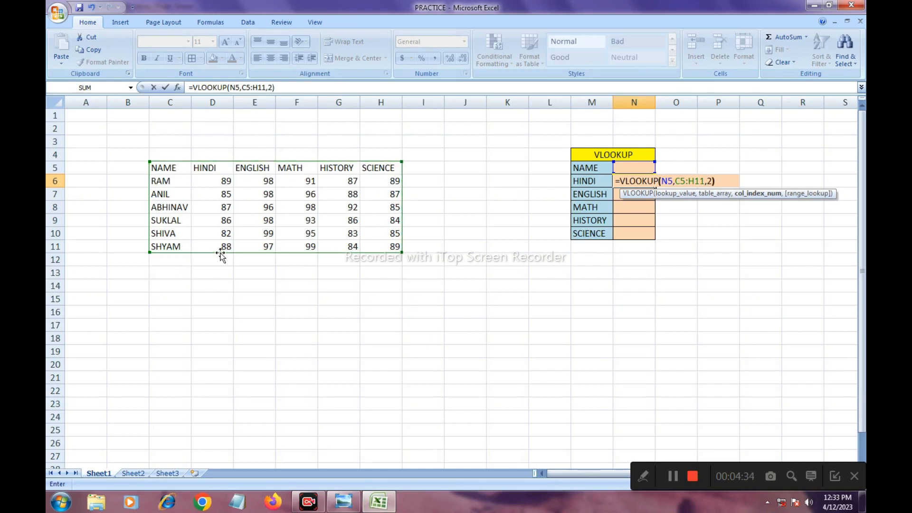
key("Return")
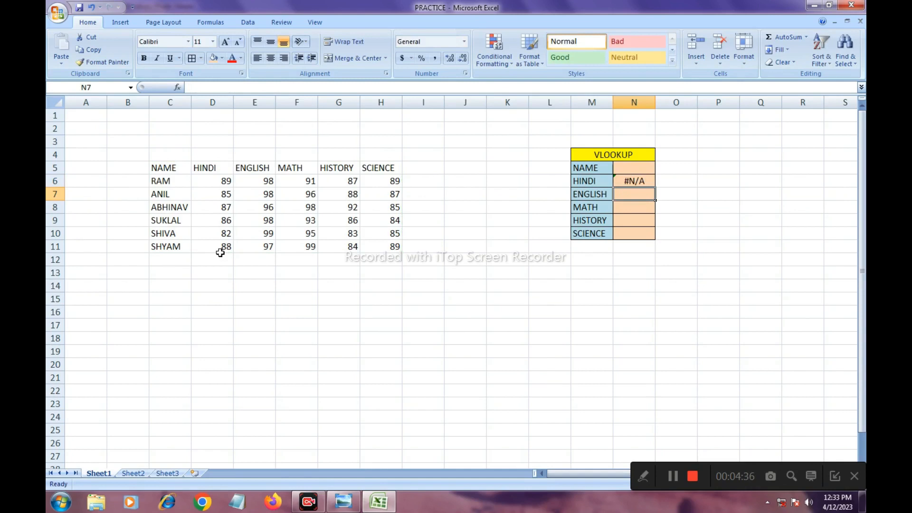
- Enter =VLOOKUP(N5,C5:H11,3) in the ENGLISH value cell N7, consulting the formula image for the syntax
type("=")
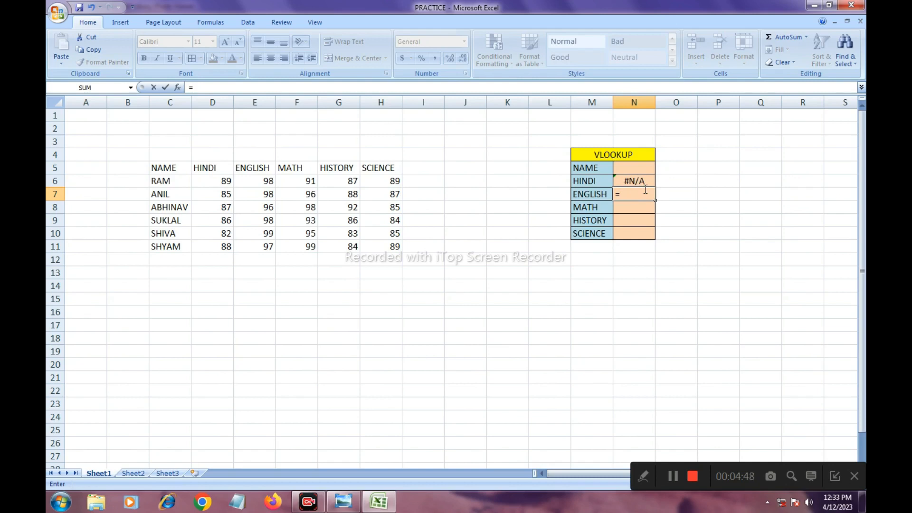
type("VLOOK")
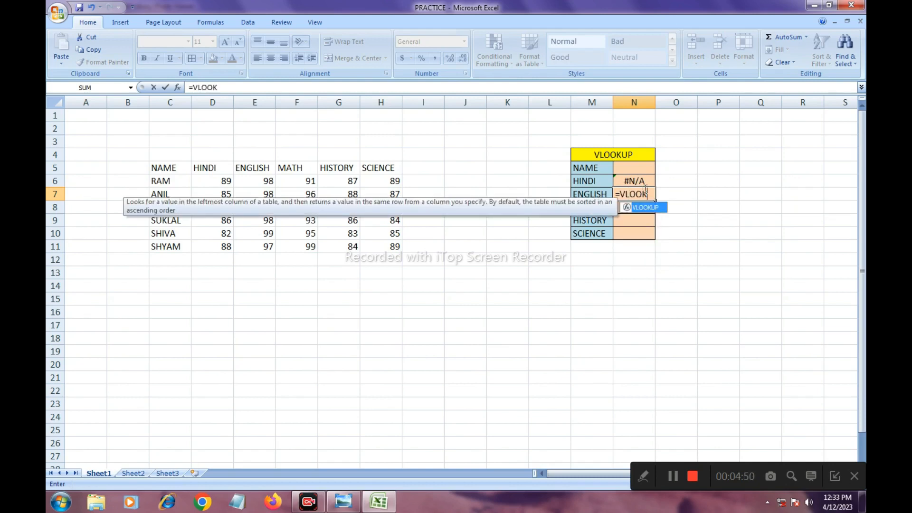
type("UP(")
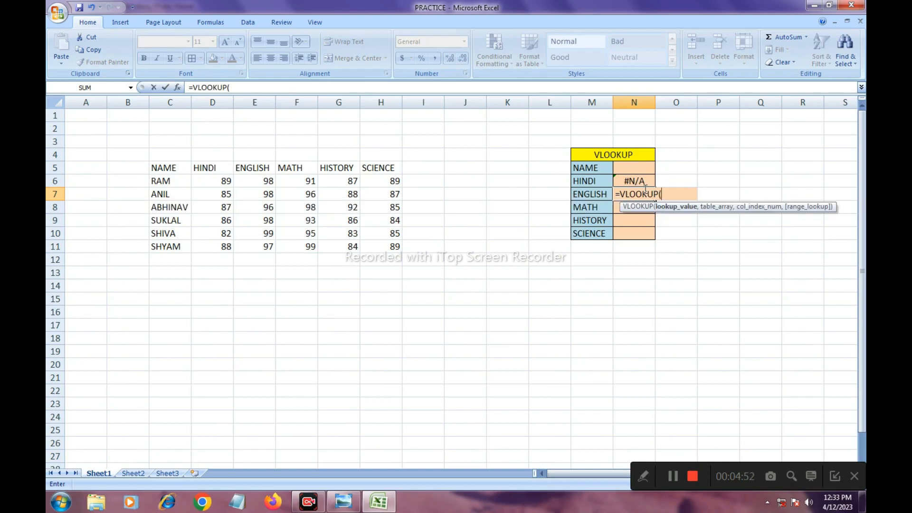
left_click(625, 169)
left_click(343, 502)
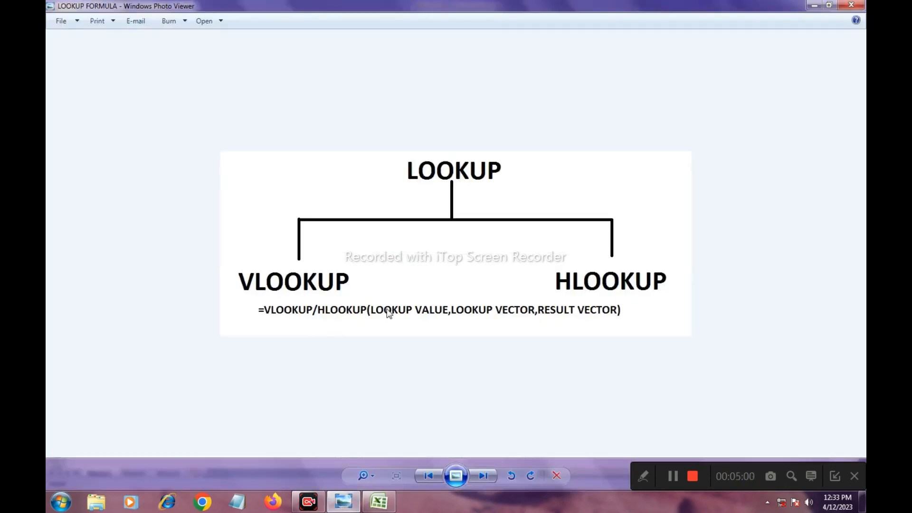
left_click(379, 501)
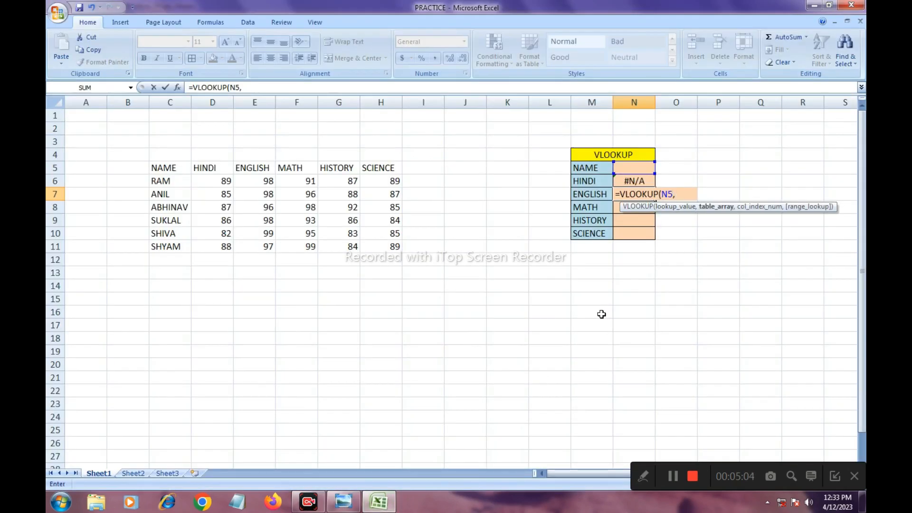
left_click_drag(165, 170, 378, 242)
type(",")
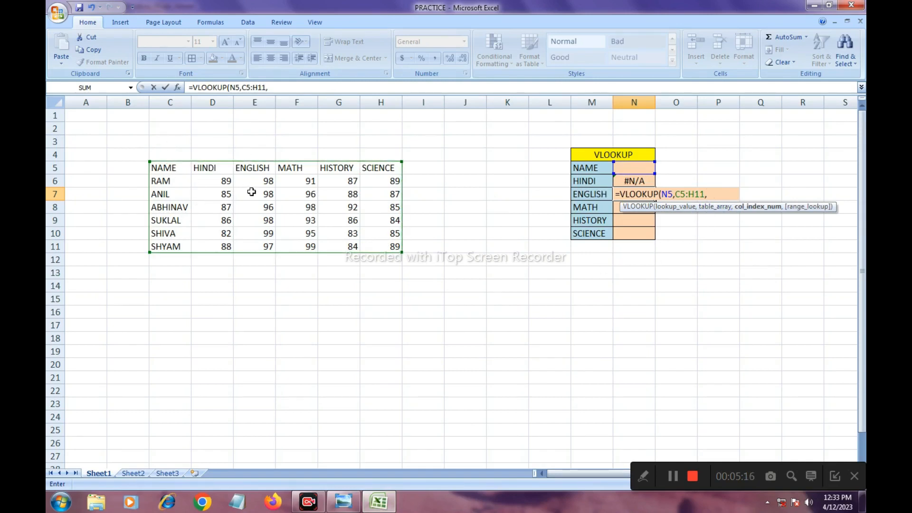
type("3")
key("Return")
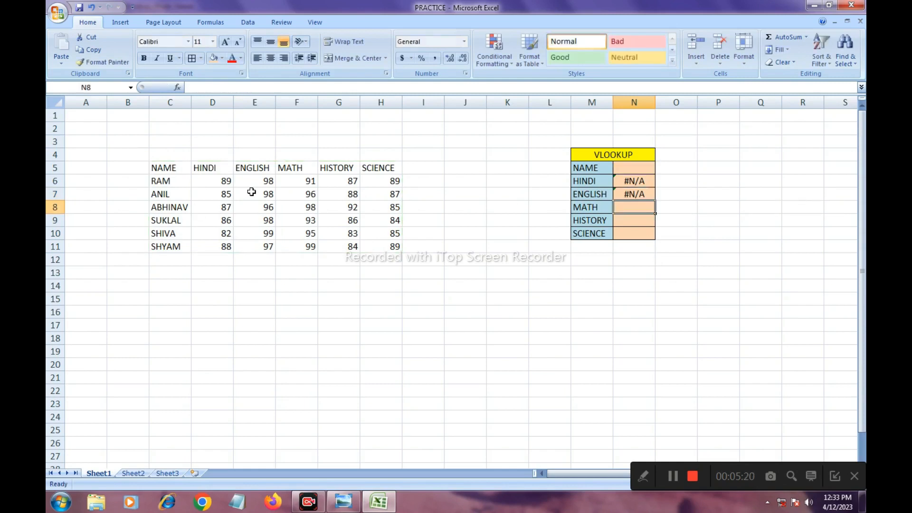
- Enter =VLOOKUP(N5,C5:H11,4) in the MATH value cell N8
type("=V")
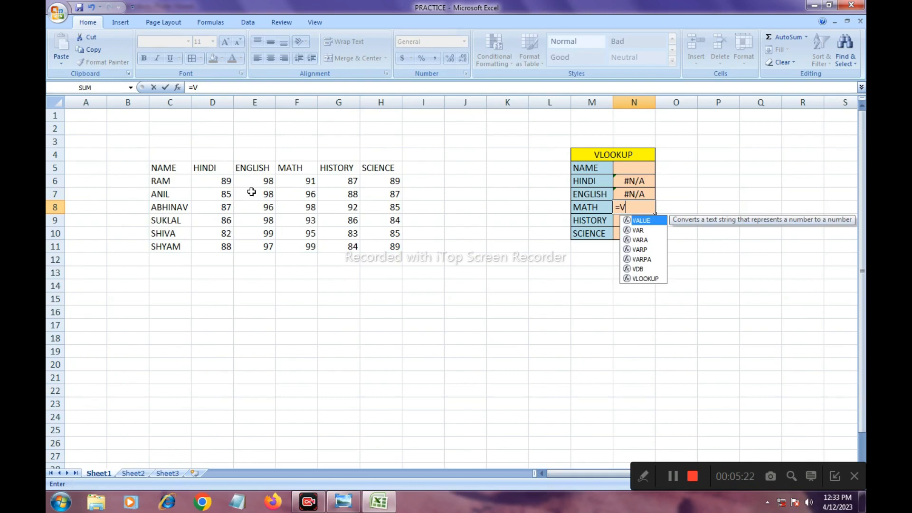
type("LOOKUP")
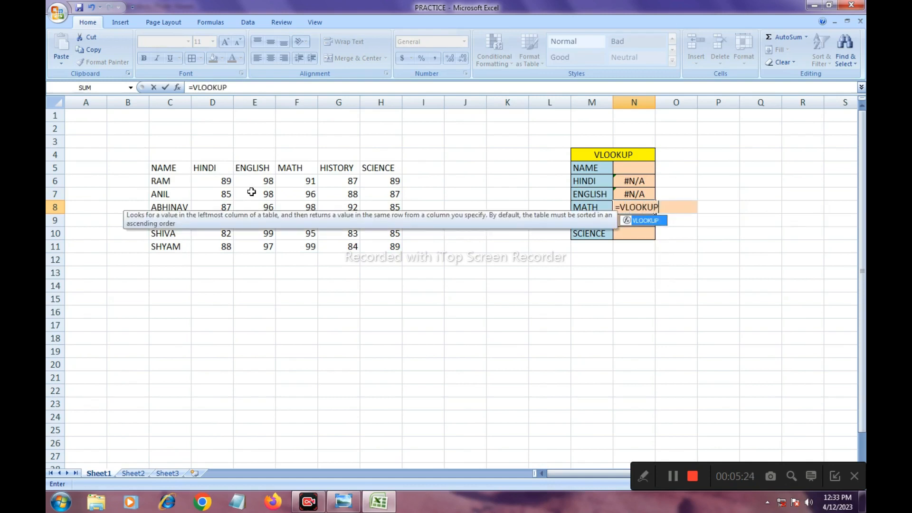
type("(")
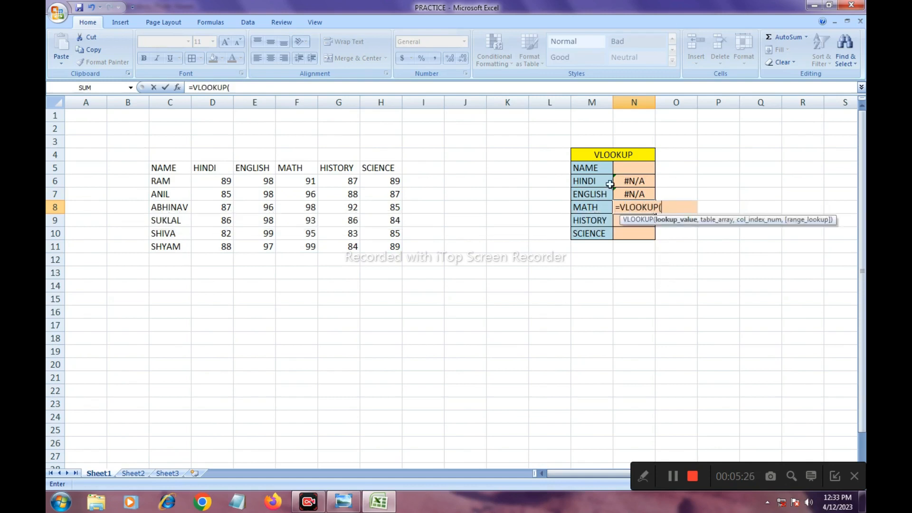
left_click(626, 167)
type(",")
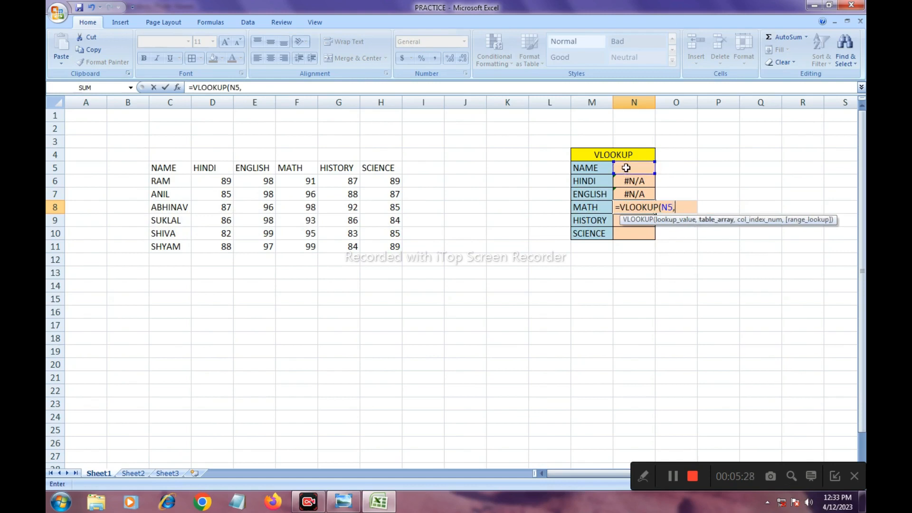
left_click(157, 167)
left_click_drag(157, 167, 370, 250)
type(",")
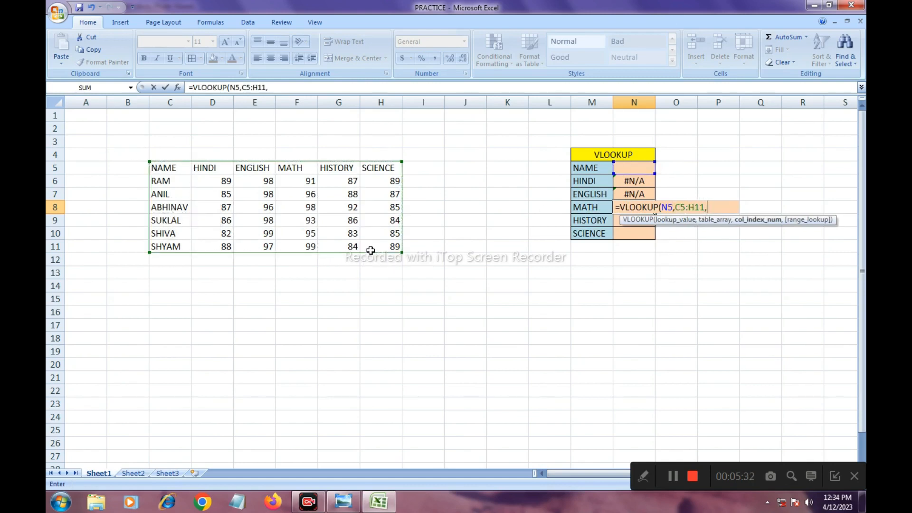
type("4)")
key("Return")
- Enter =VLOOKUP(N5,C5:H11,5) in the HISTORY value cell N9
type("=VLOOOK")
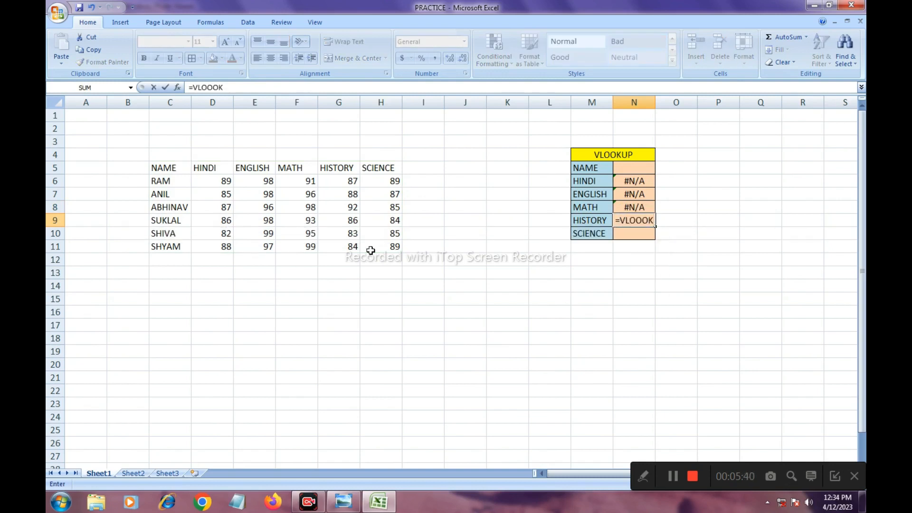
key("BackSpace")
key("BackSpace")
type("KUP*")
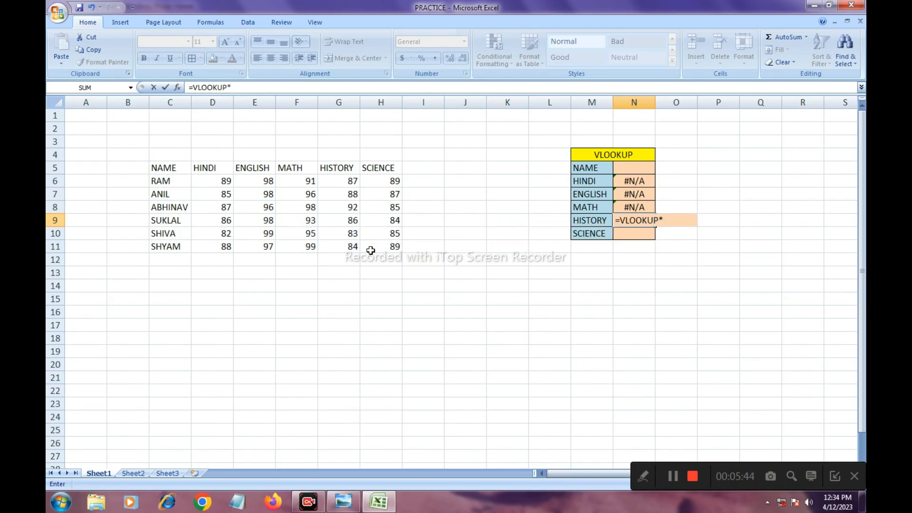
key("BackSpace")
type("(")
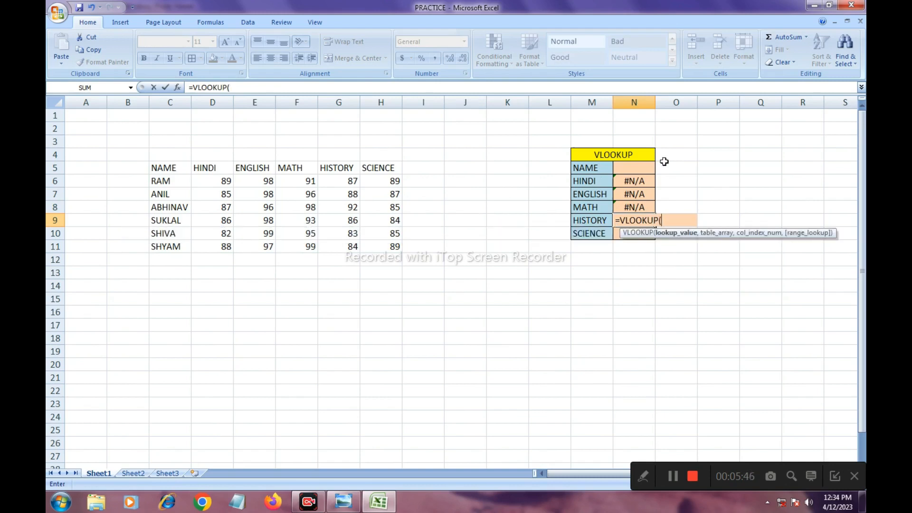
left_click(643, 168)
type(",")
left_click_drag(153, 162, 371, 252)
type(",")
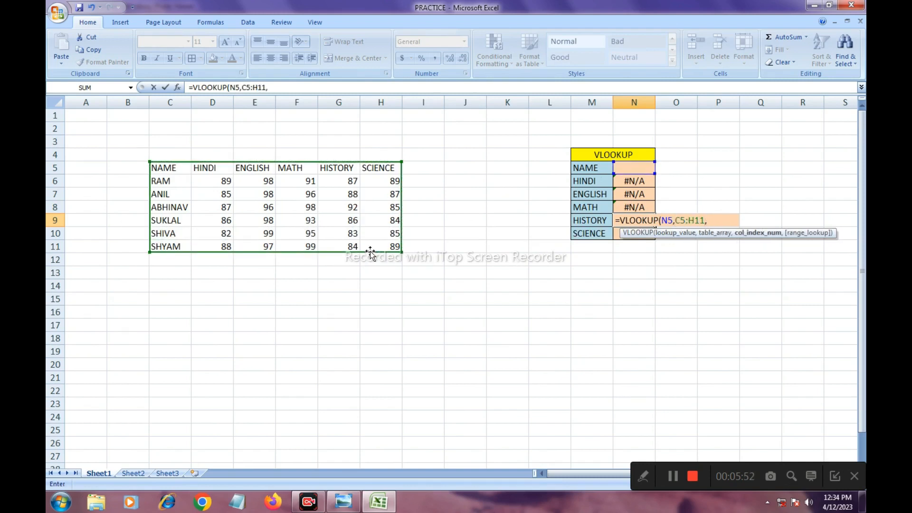
type("5")
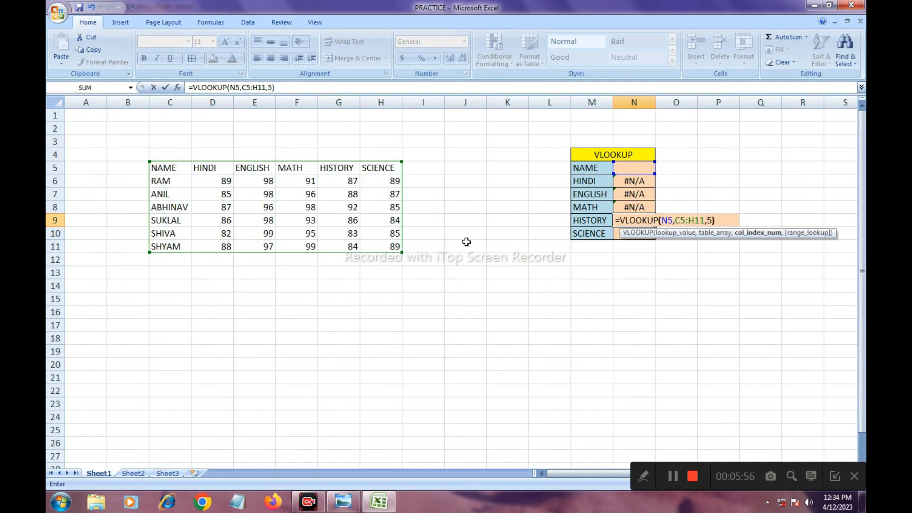
type(")")
key("Return")
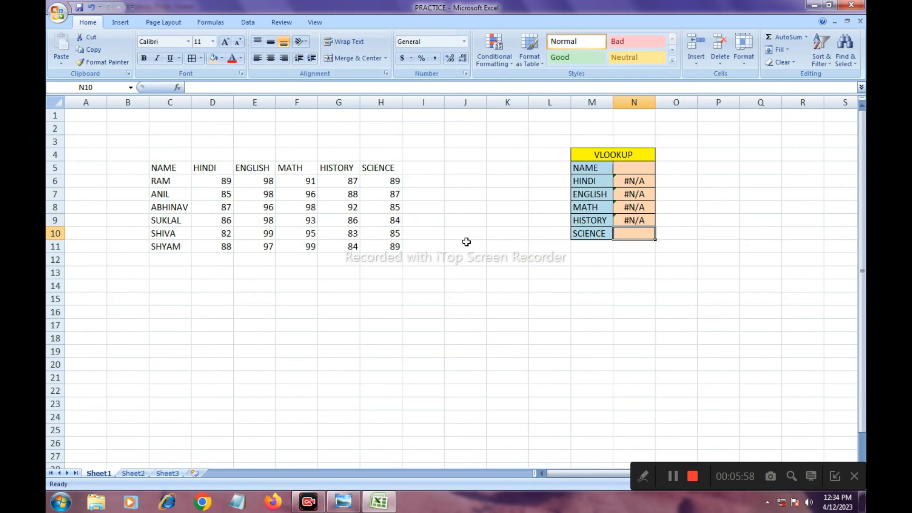
- Enter =VLOOKUP(N5,C5:H11,6) in the SCIENCE value cell N10
type("=VLOOK")
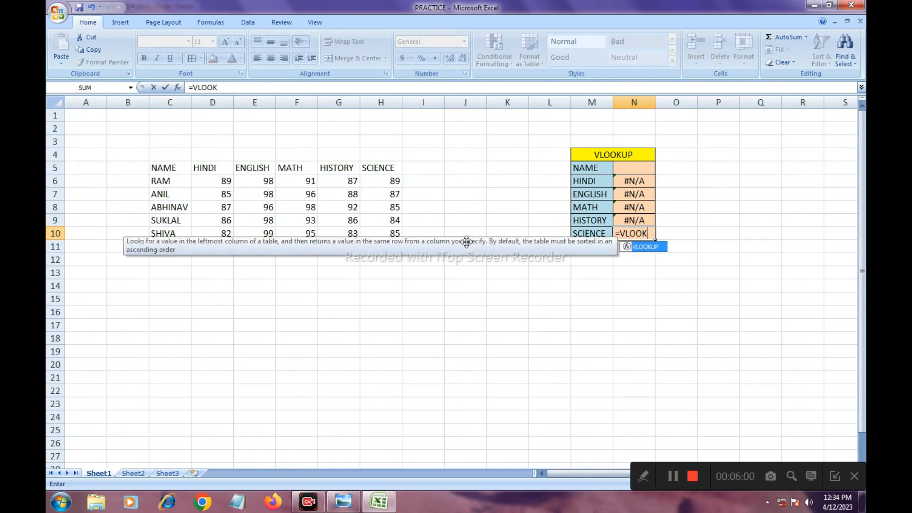
type("UP(")
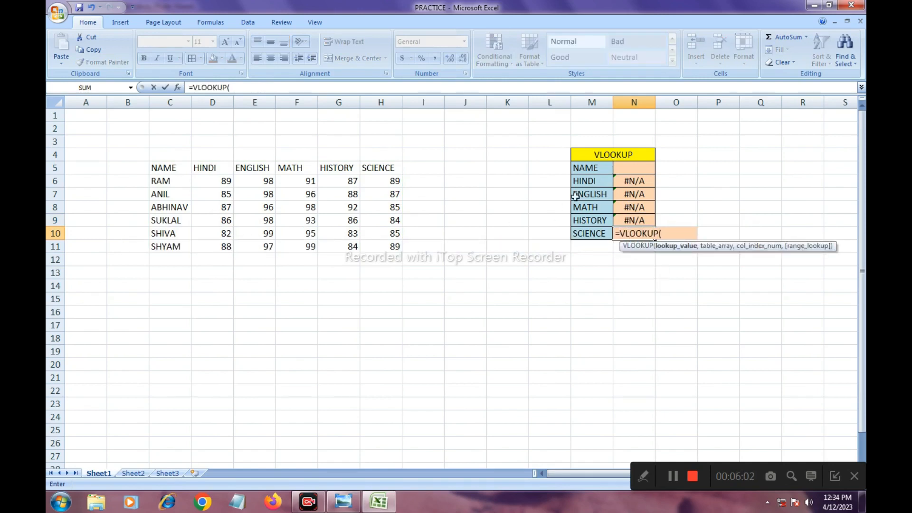
left_click(637, 169)
type(",")
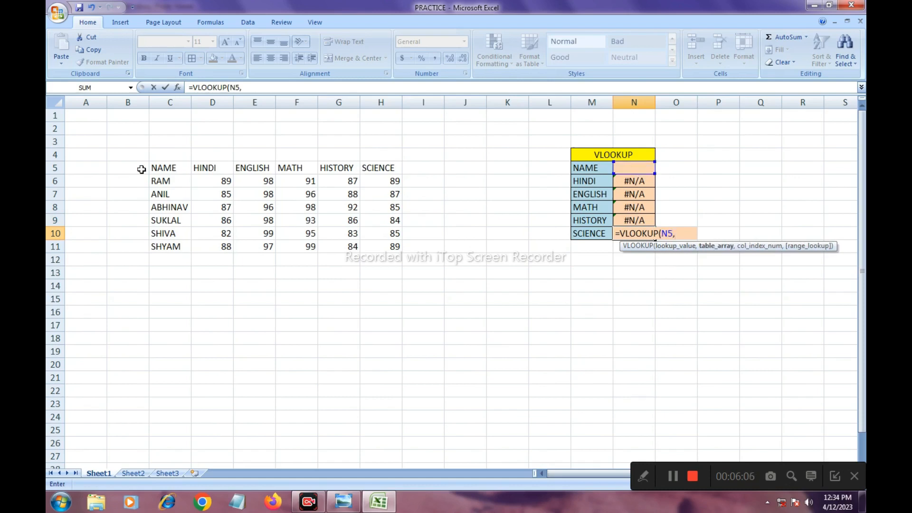
left_click_drag(153, 169, 381, 248)
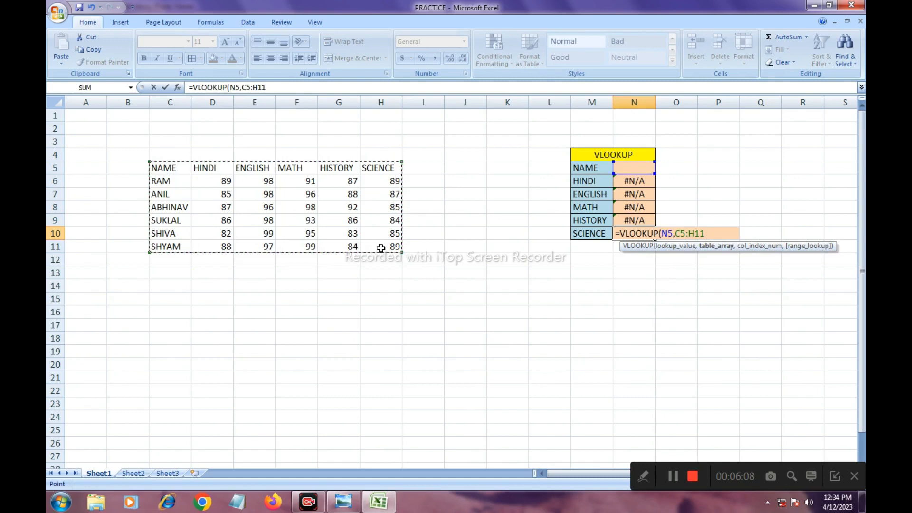
type(",")
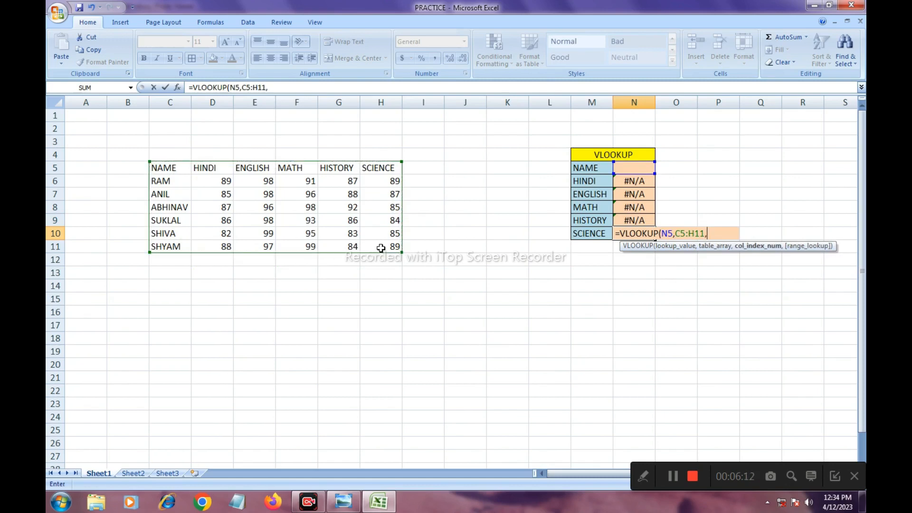
type("6")
key("Return")
- Test the lookup table by entering the second listed student's name in N5
left_click(631, 166)
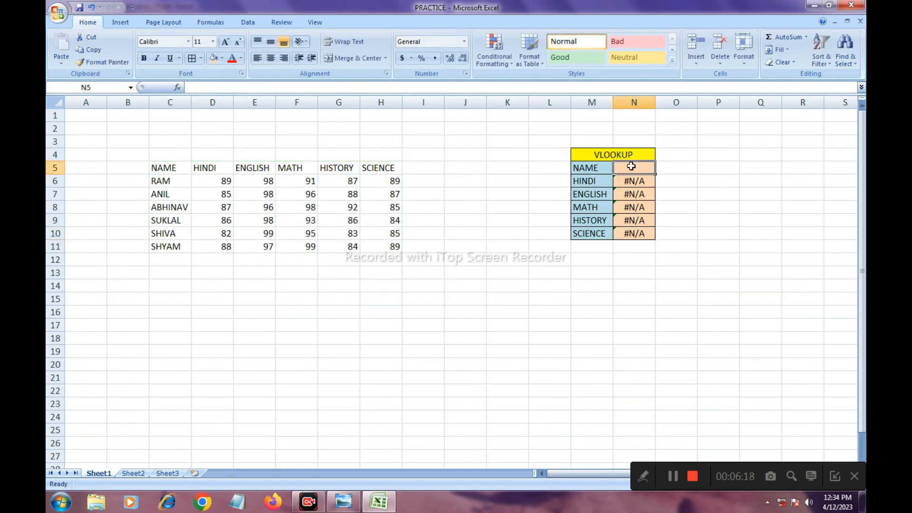
type("ANIL")
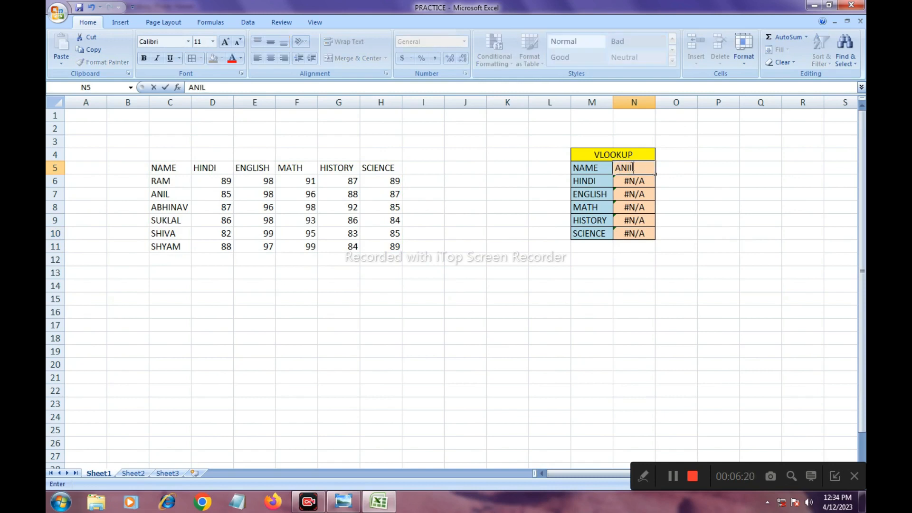
key("Return")
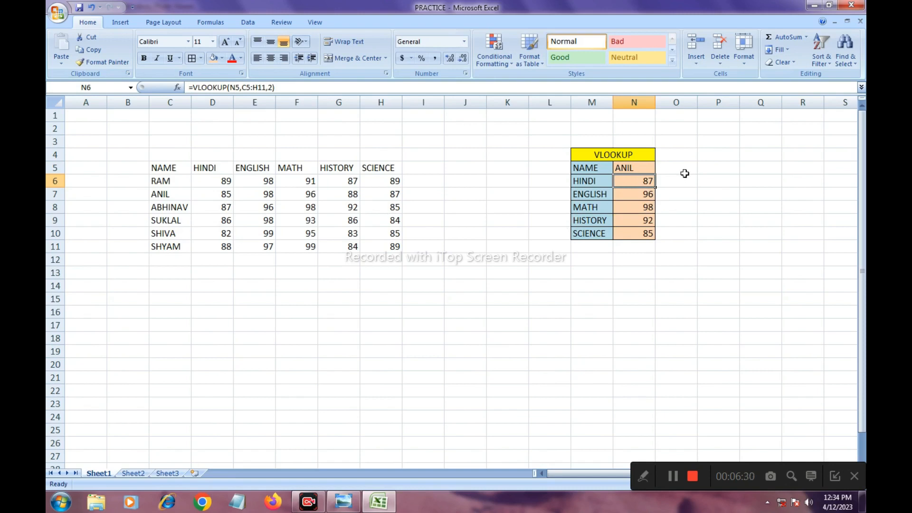
- Replace the name in N5 with the fourth listed student's name to test the lookup again
left_click(636, 170)
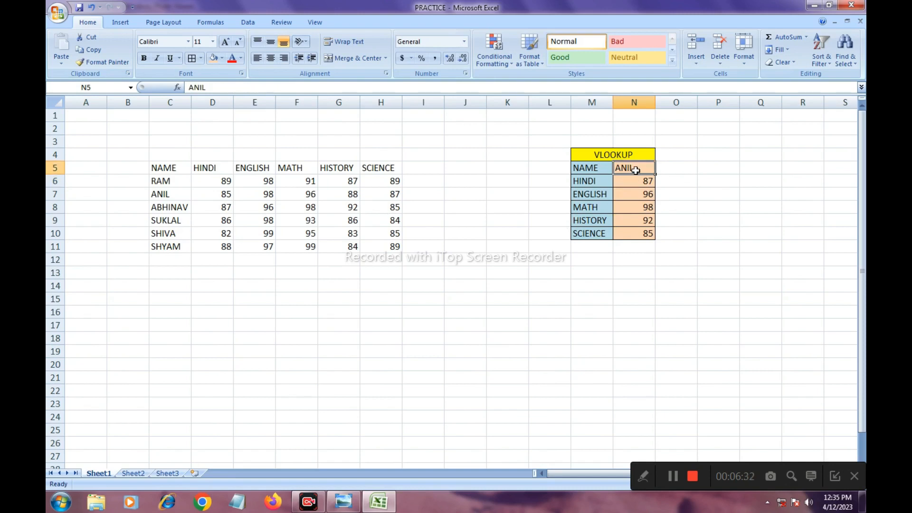
key("BackSpace")
type("SUKLAL")
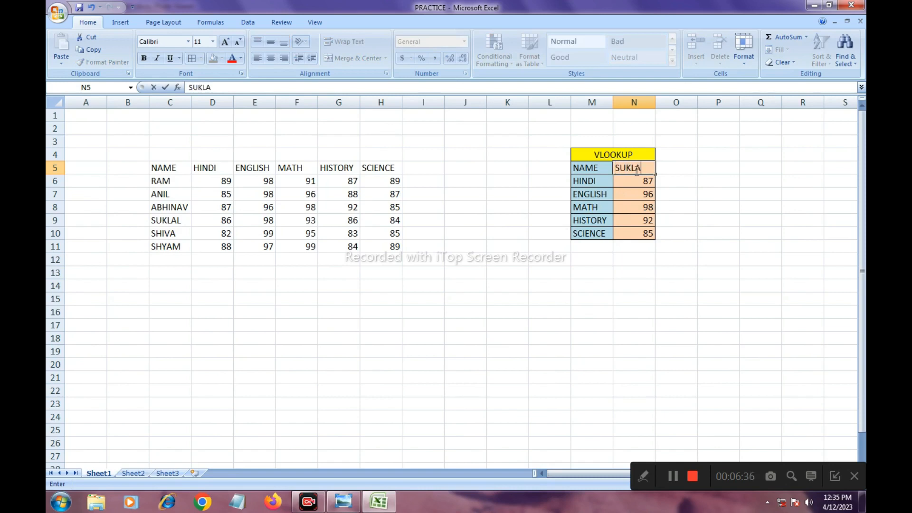
key("Return")
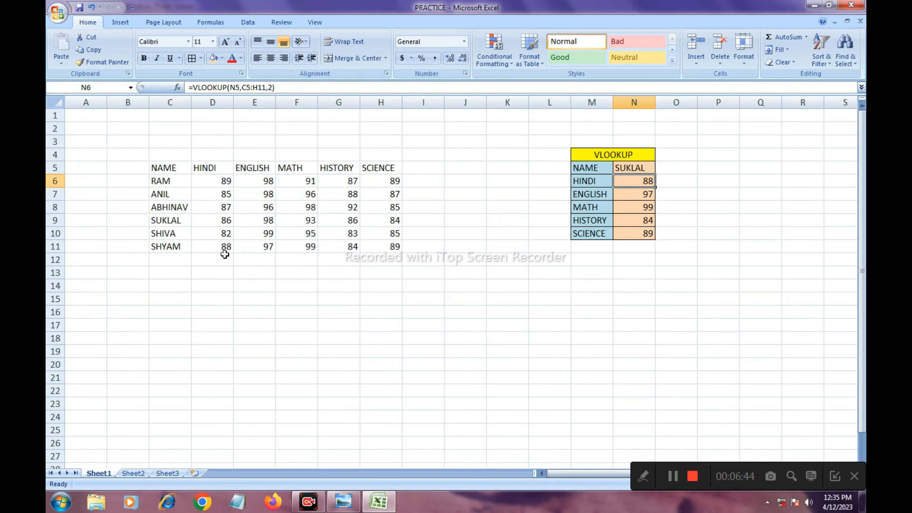
- Change N5 to the fifth listed student's name and compare the returned marks with the source row
left_click(627, 170)
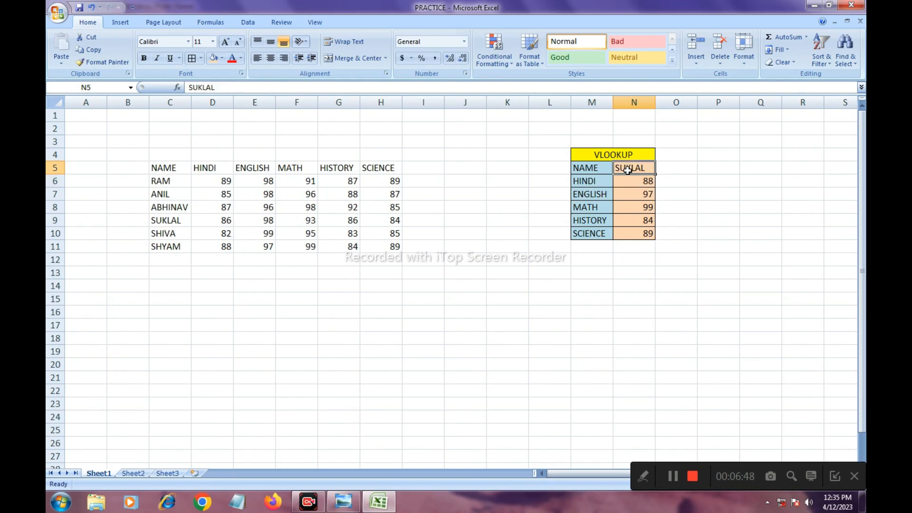
key("BackSpace")
type("SHIVA")
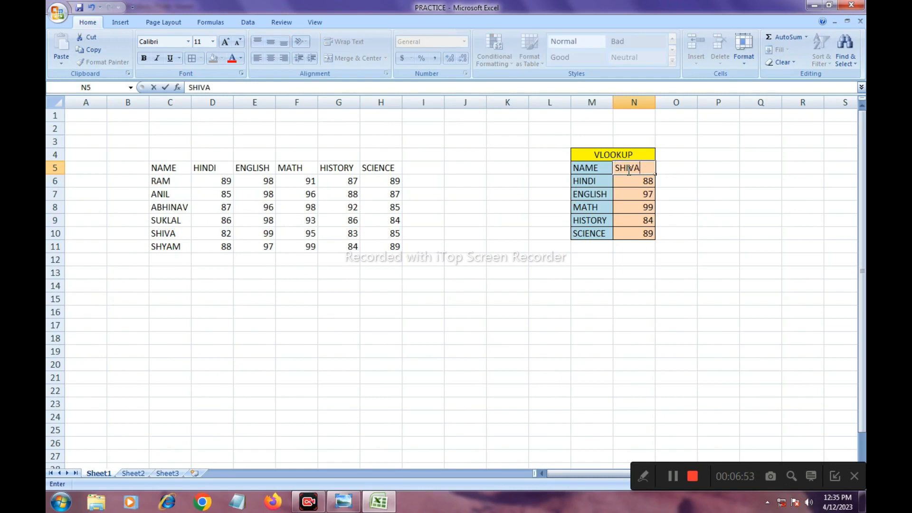
key("Return")
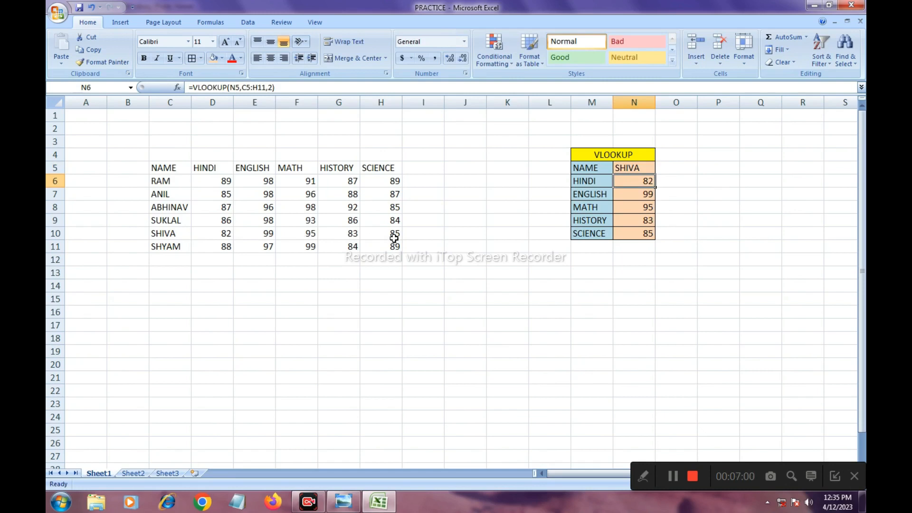
- Clear the student name from N5 in the VLOOKUP table
left_click(631, 169)
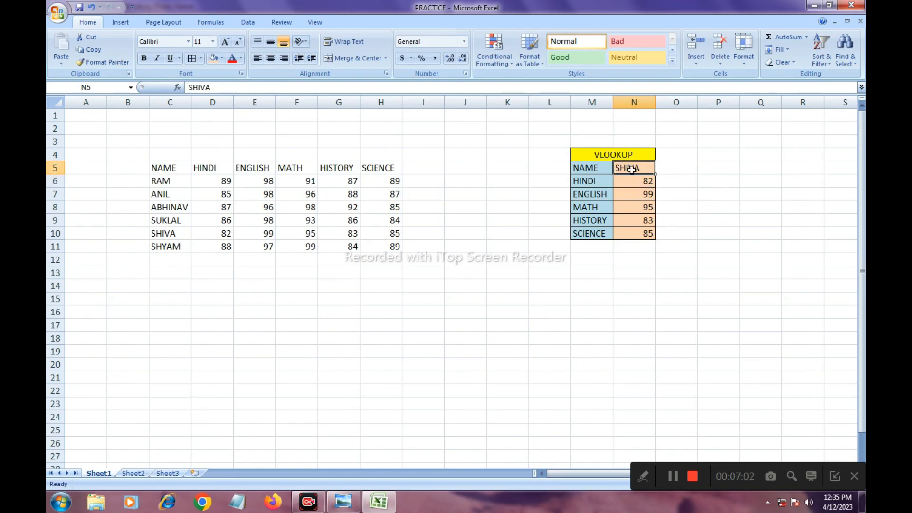
key("BackSpace")
key("Return")
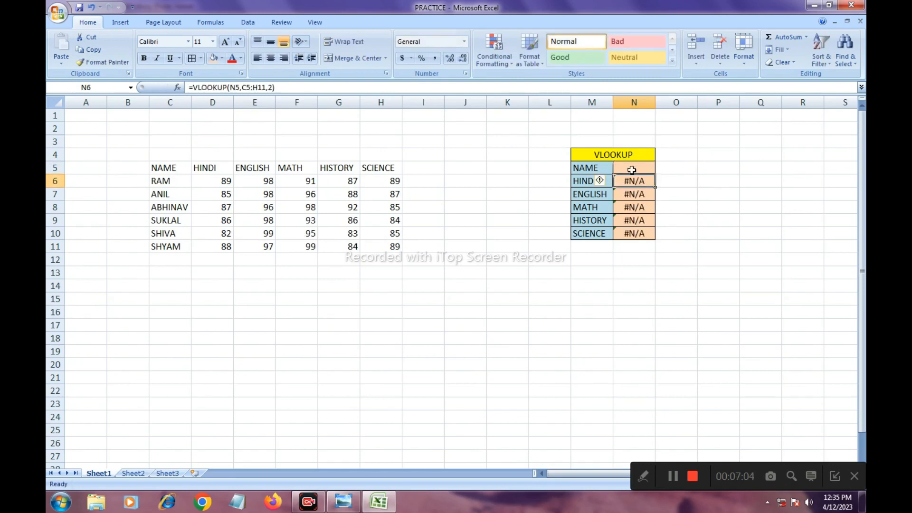
left_click(631, 169)
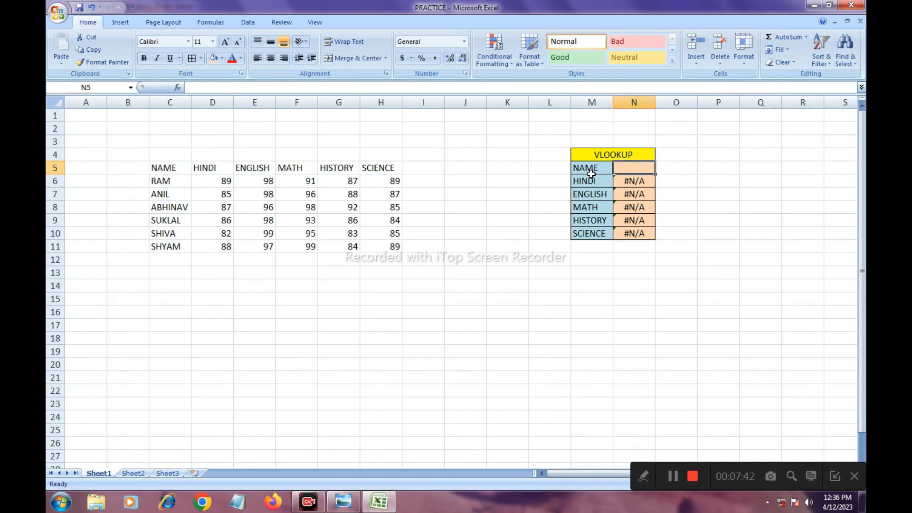
- Merge and center cells M13:N13 and enter the heading HLOOKUP
left_click_drag(586, 283, 625, 274)
left_click(351, 59)
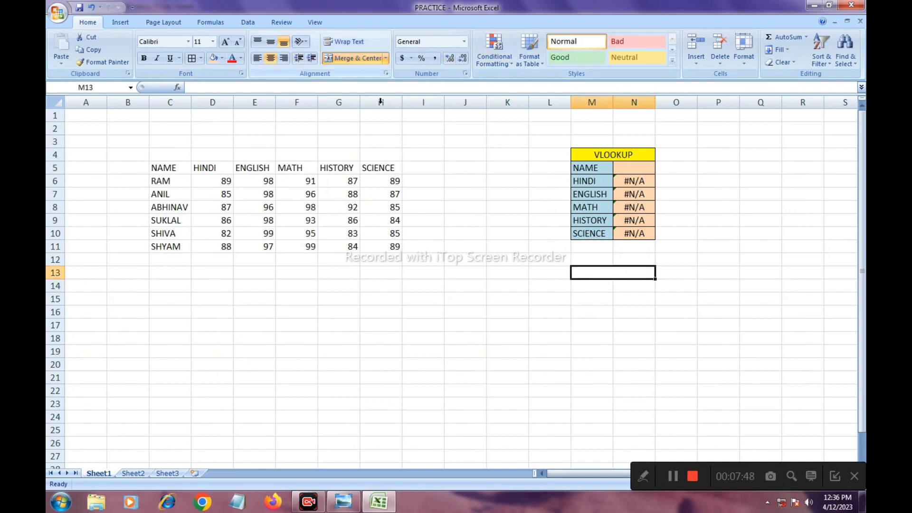
type("HLO")
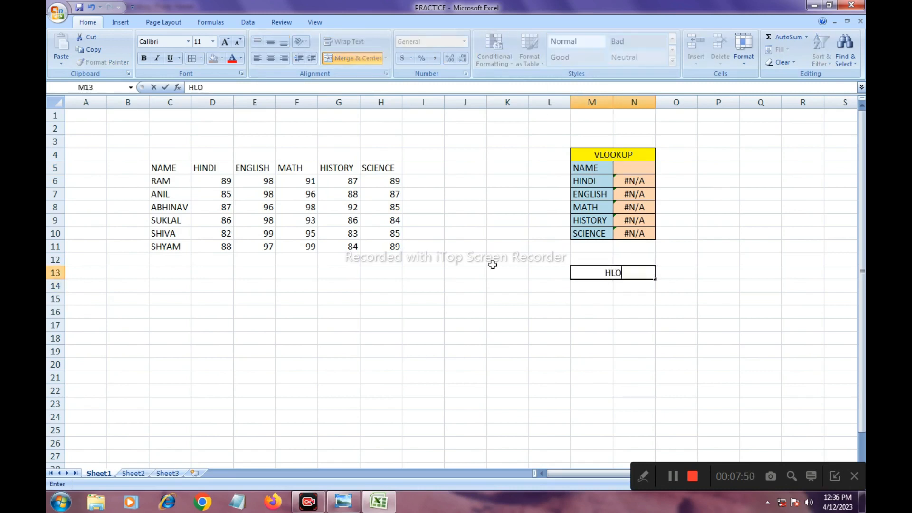
type("OKUP")
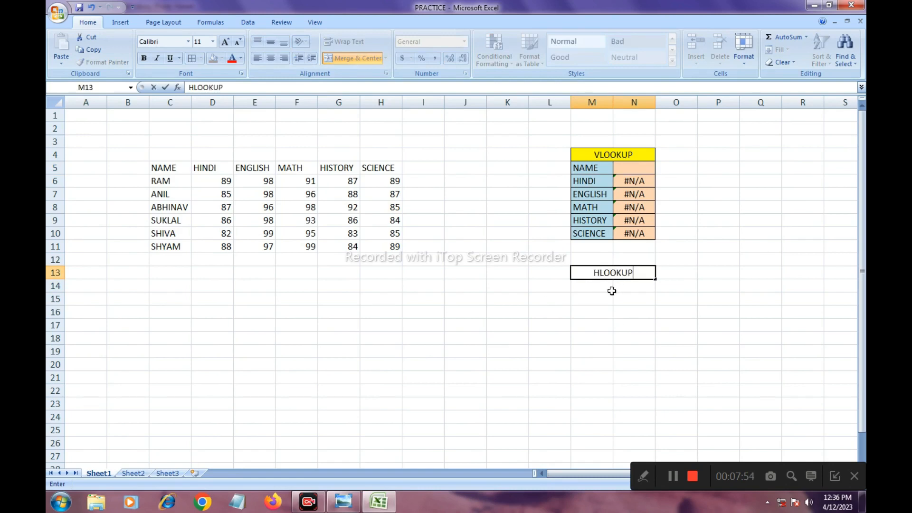
key("Return")
left_click(592, 276)
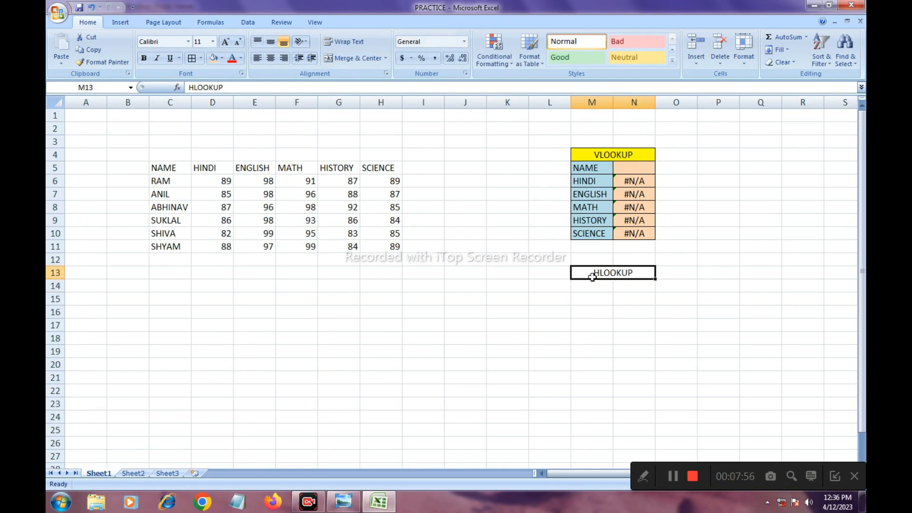
left_click(592, 287)
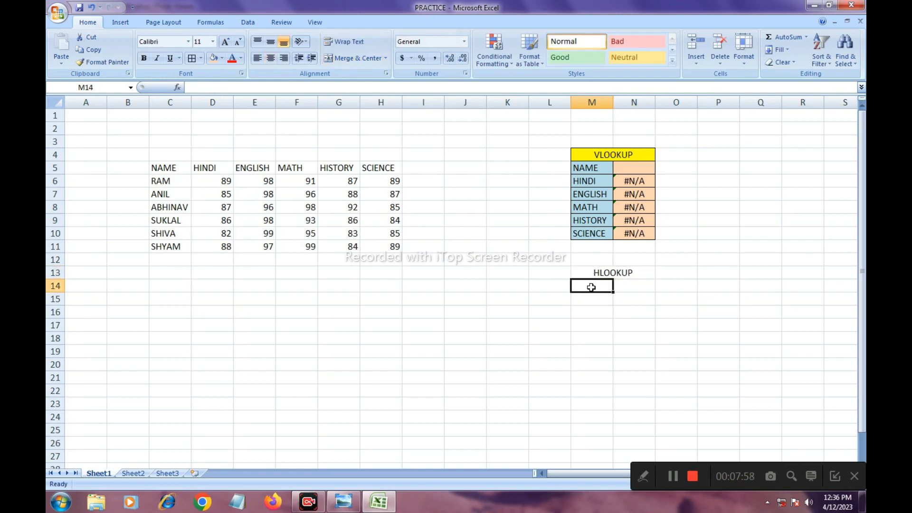
type("NAME")
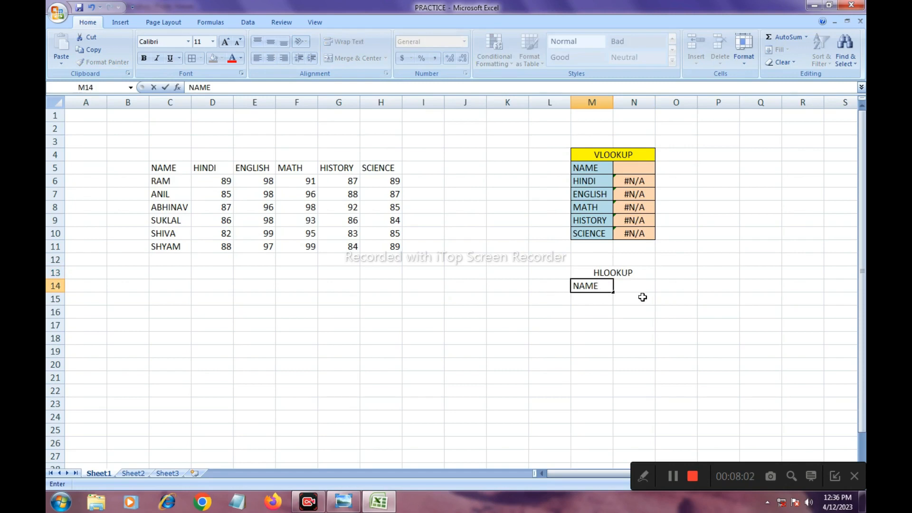
key("BackSpace")
key("BackSpace")
key("BackSpace")
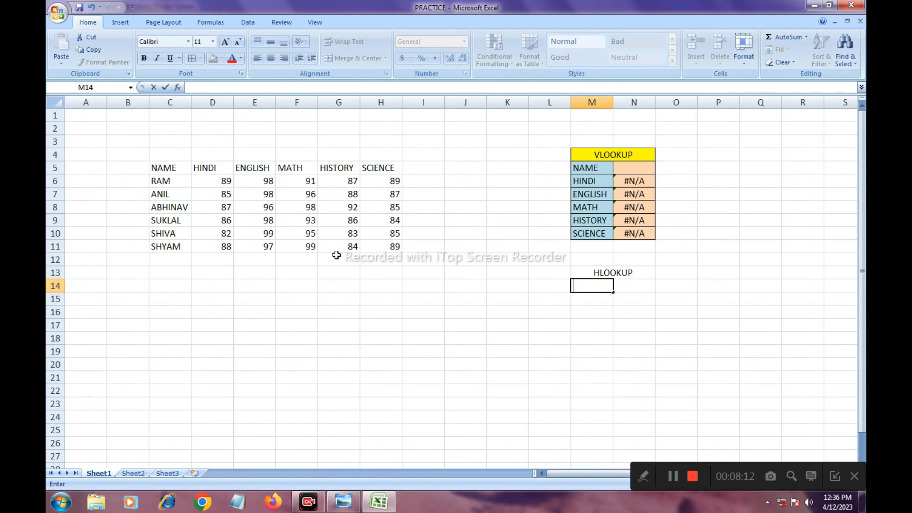
- Copy the marks table C5:H11 and paste it transposed at C14 using Paste Special
left_click_drag(159, 167, 370, 245)
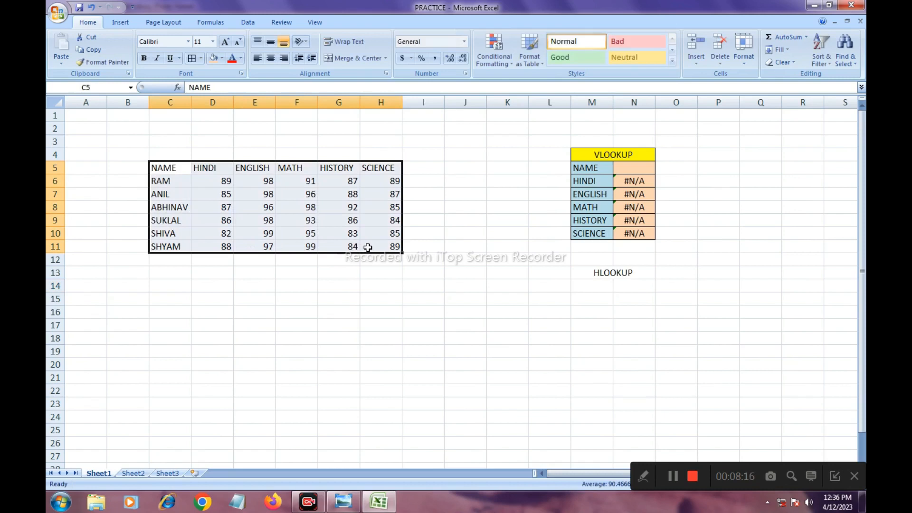
right_click(317, 206)
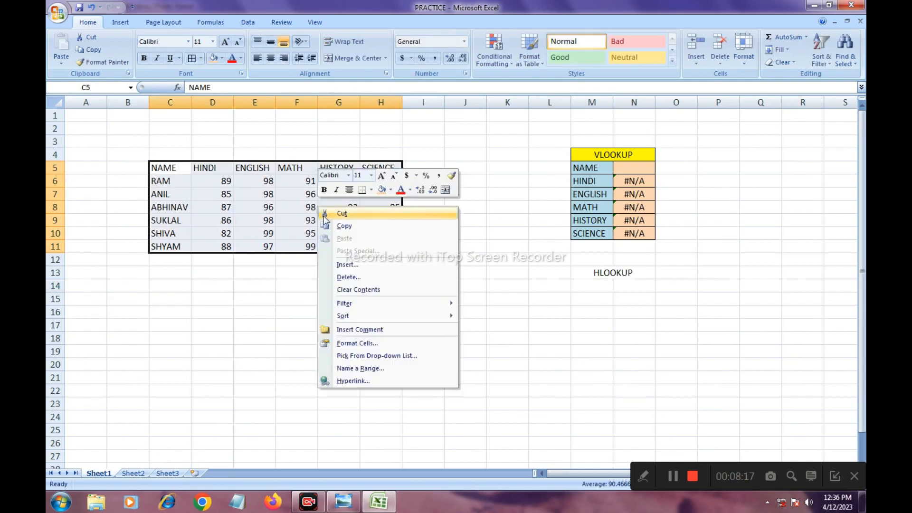
left_click(351, 223)
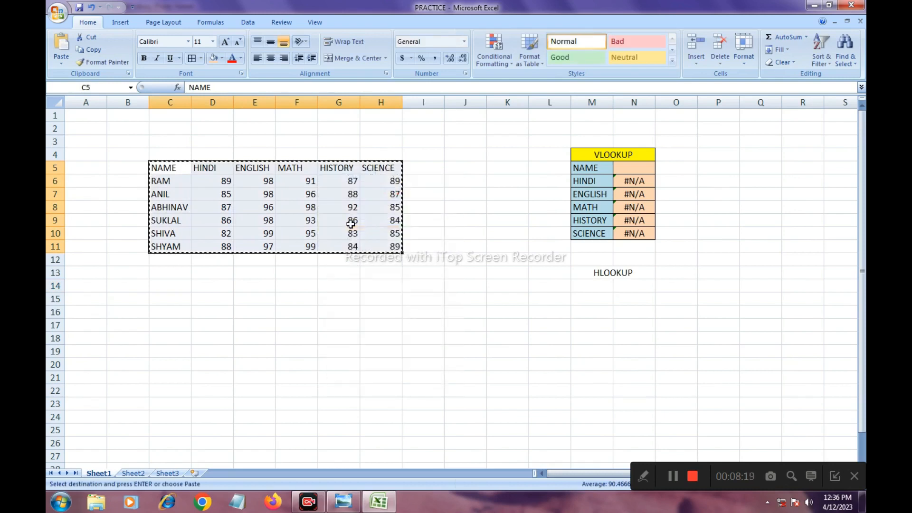
left_click(163, 286)
right_click(163, 286)
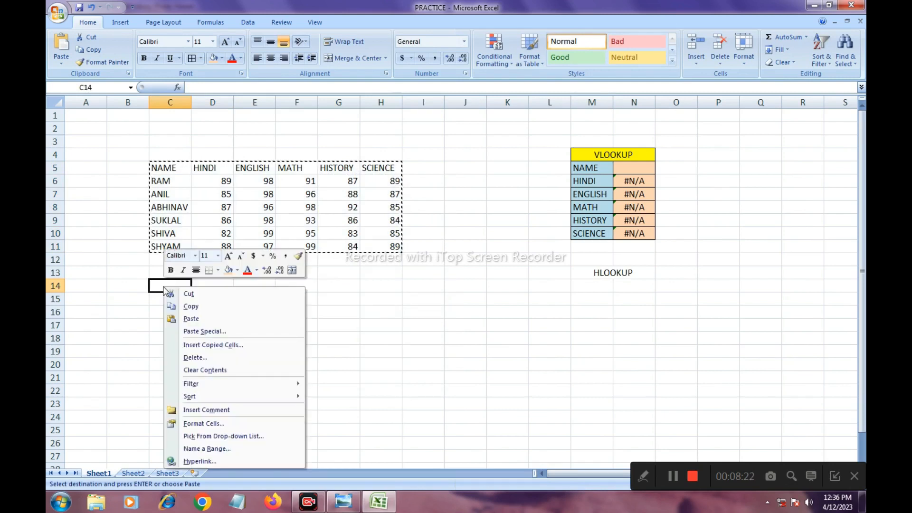
left_click(203, 332)
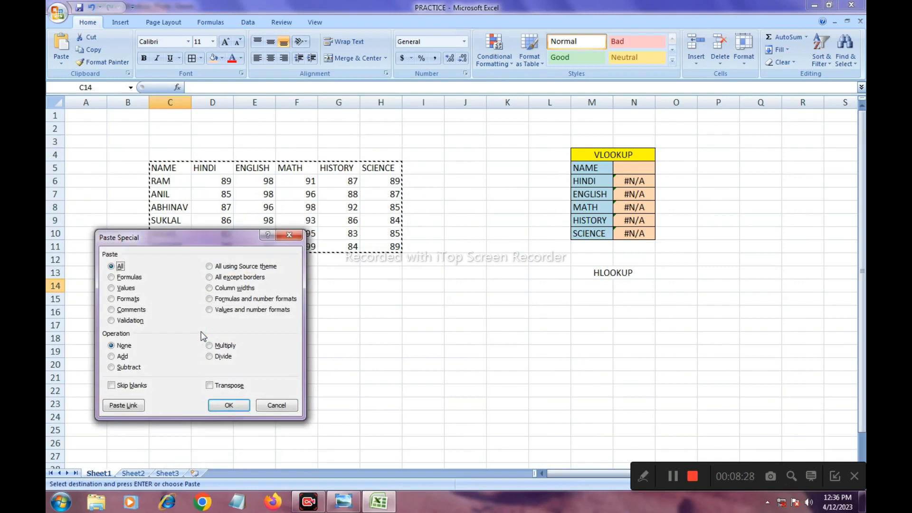
left_click(210, 385)
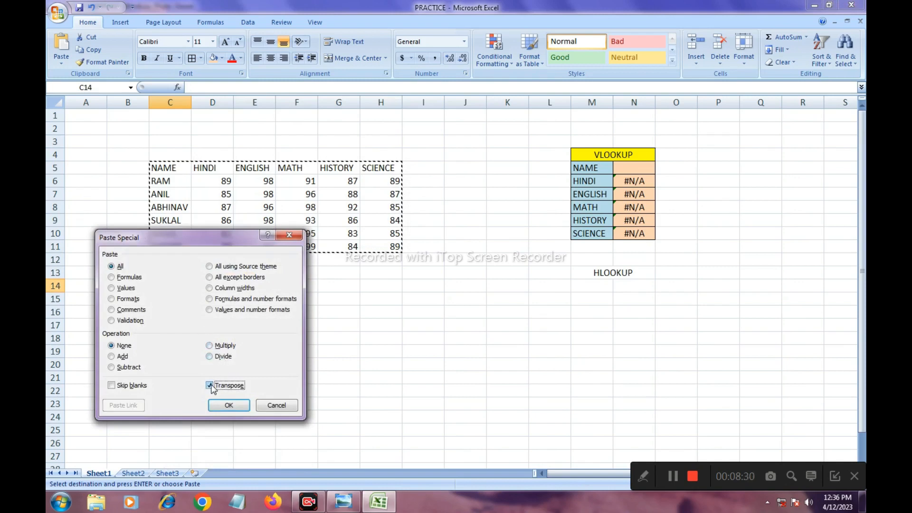
left_click(225, 407)
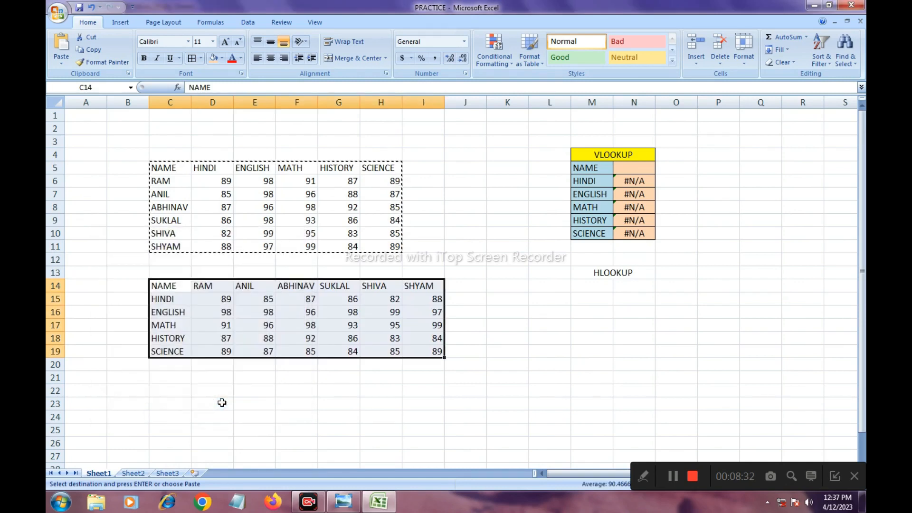
left_click(416, 269)
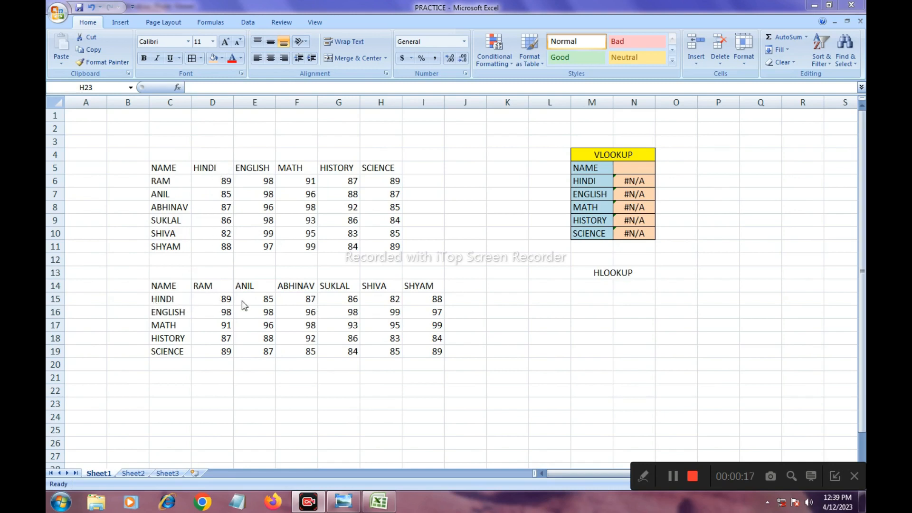
- Copy the label cells M5:M10 from the VLOOKUP table and paste them at M14 under the HLOOKUP heading
left_click(605, 272)
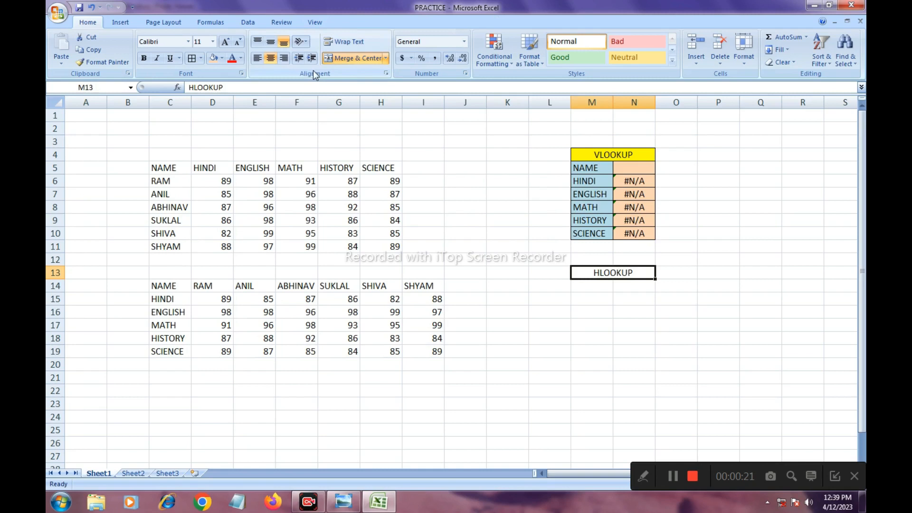
left_click(589, 285)
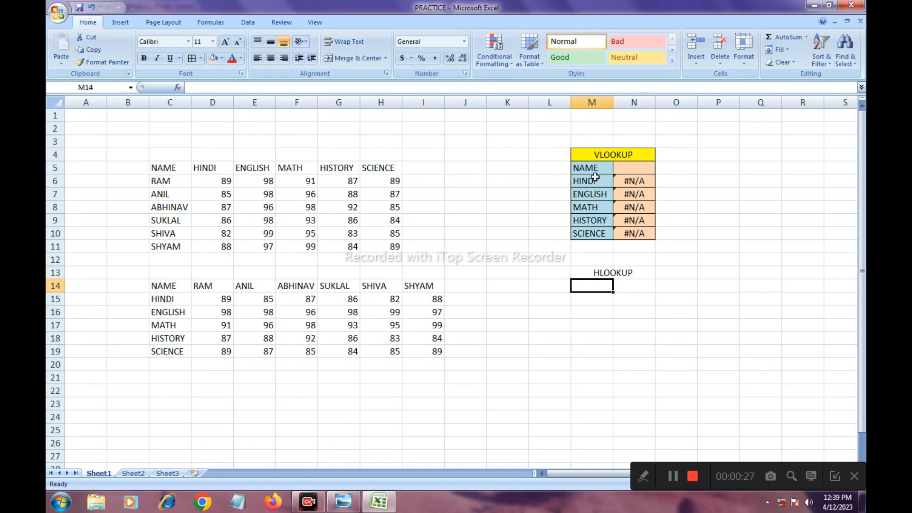
left_click_drag(591, 170, 593, 233)
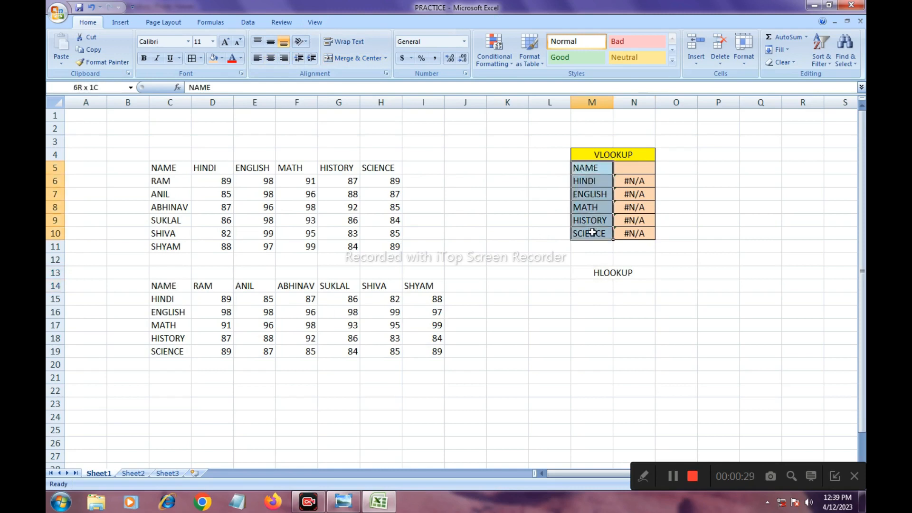
right_click(588, 196)
left_click(612, 214)
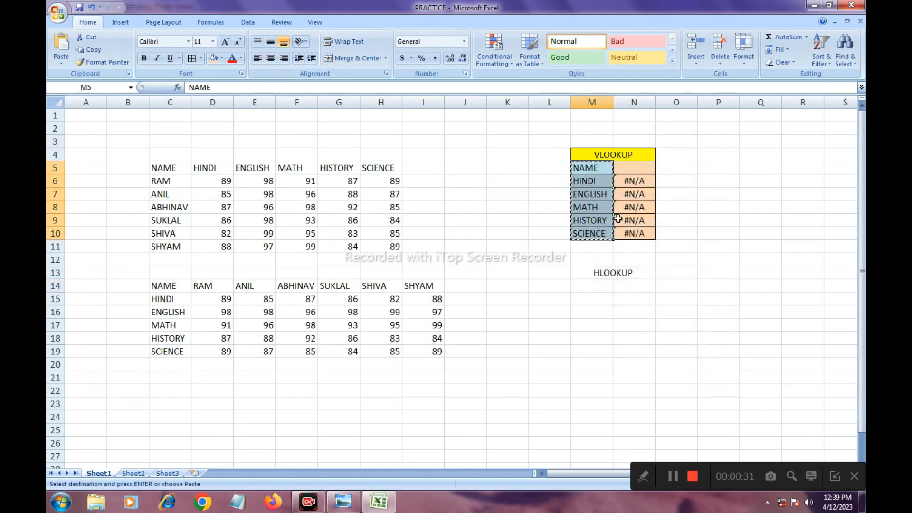
left_click(589, 287)
right_click(590, 290)
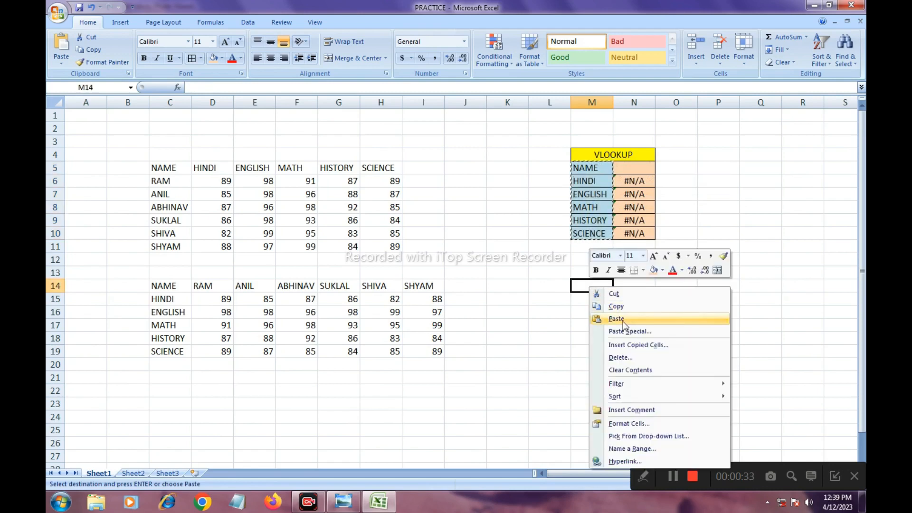
left_click(623, 321)
- Apply all borders to cells N14:N19 and to the merged HLOOKUP heading
left_click(642, 297)
left_click_drag(637, 286, 629, 349)
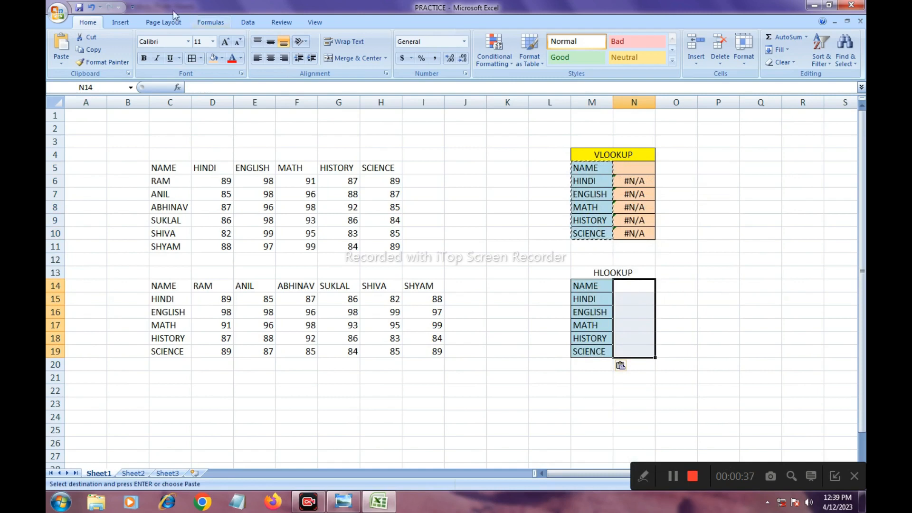
left_click(191, 60)
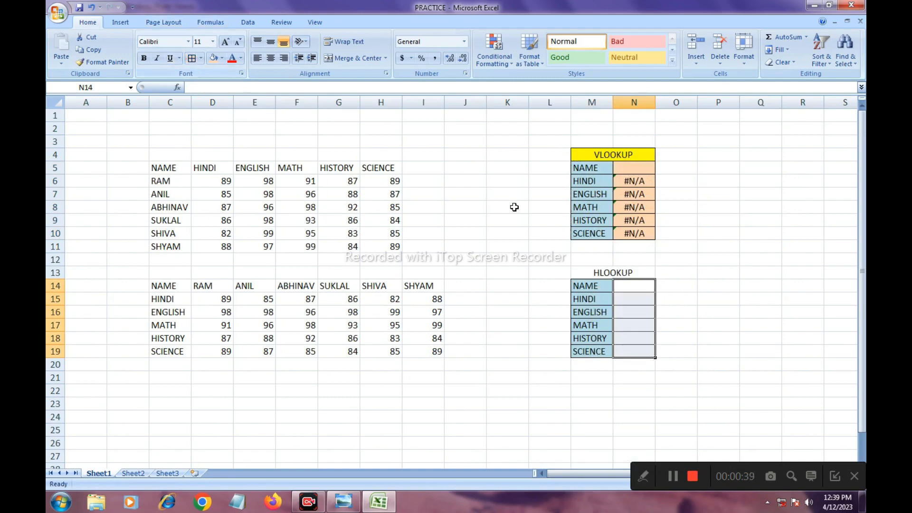
left_click(585, 272)
left_click(192, 59)
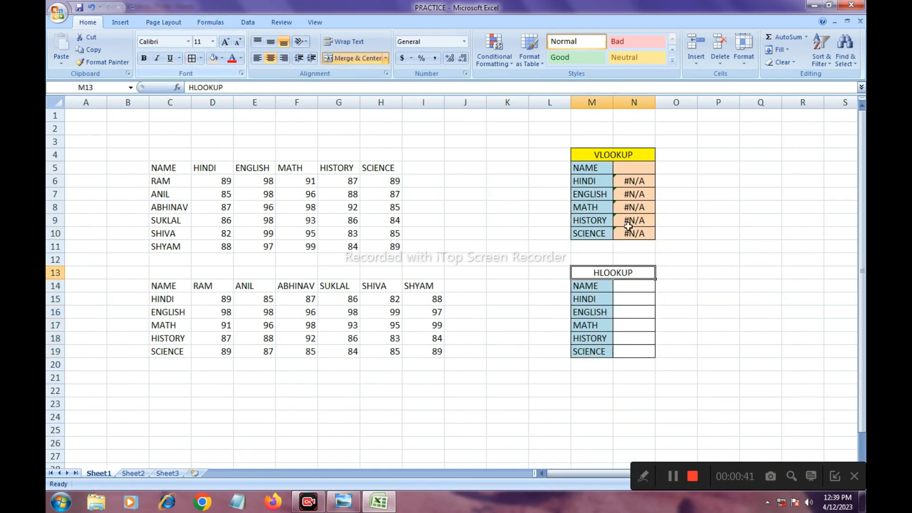
left_click(741, 250)
- Fill cells N14:N19 with light orange and the HLOOKUP heading with yellow
left_click(631, 286)
left_click_drag(629, 287, 634, 349)
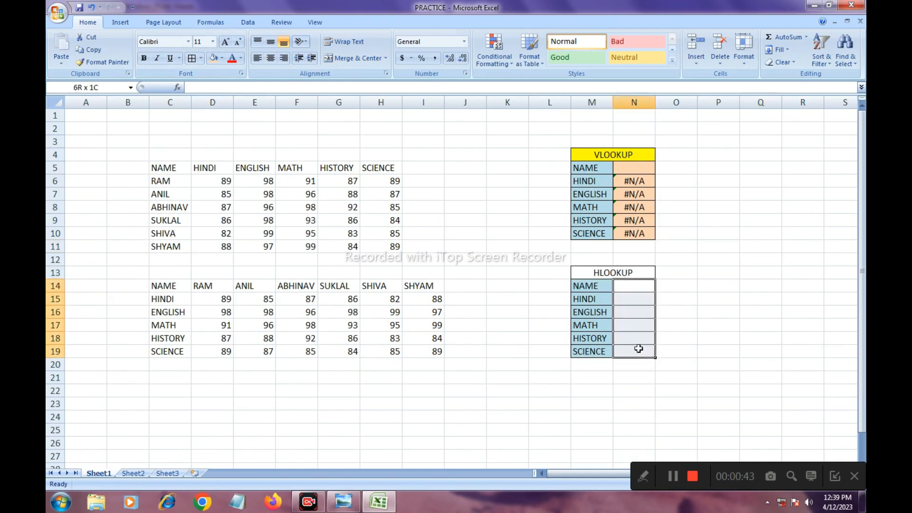
left_click(214, 59)
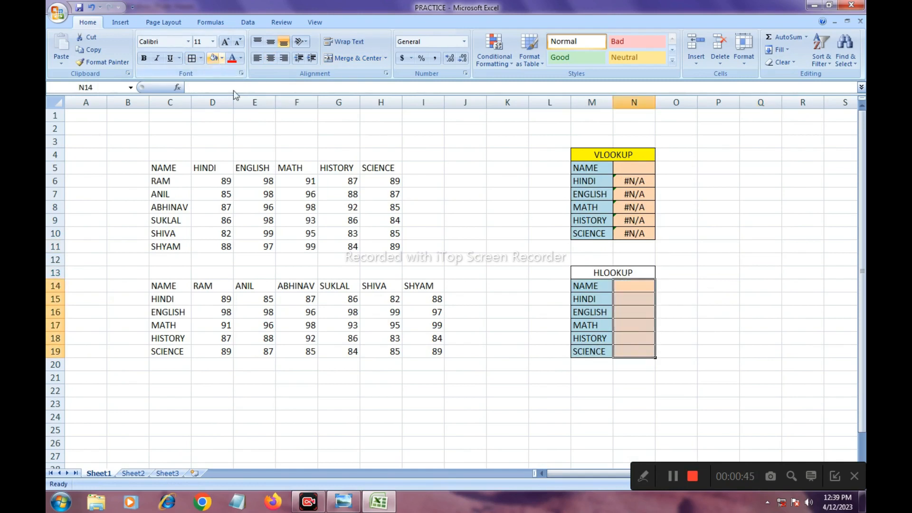
left_click(592, 273)
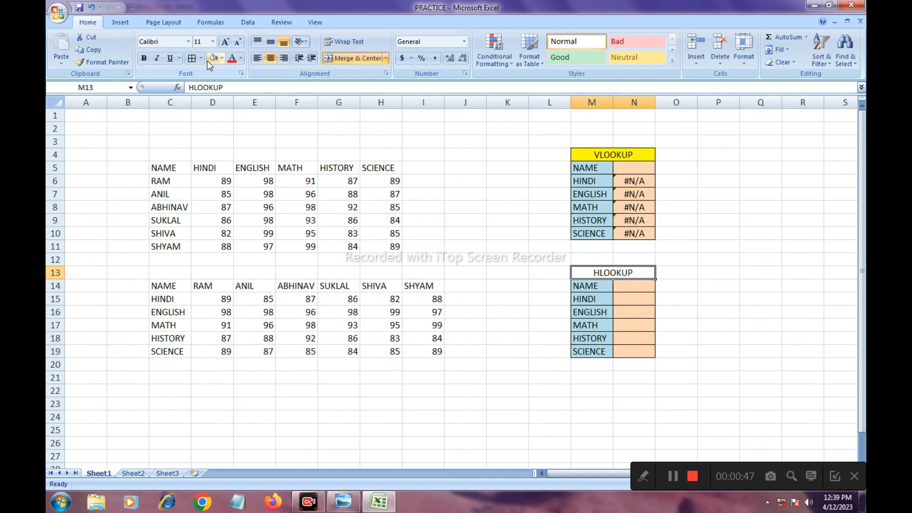
left_click(221, 58)
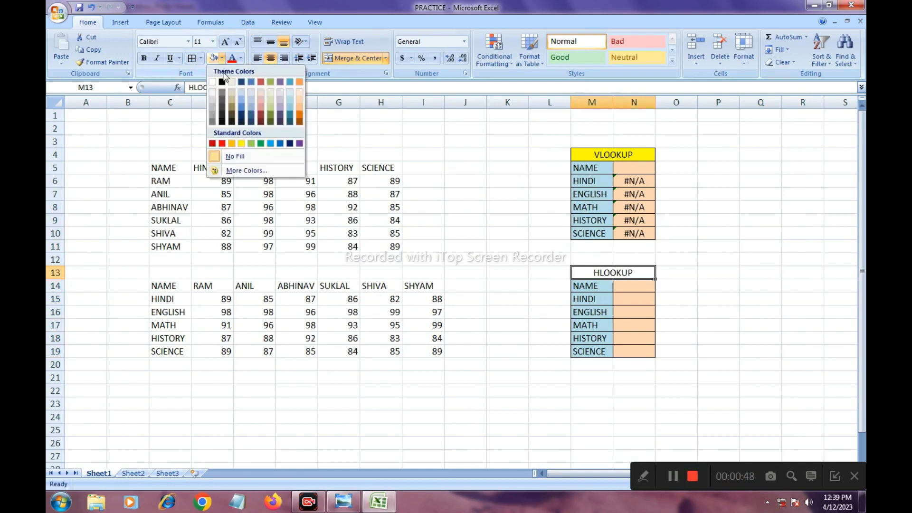
left_click(241, 144)
left_click(727, 205)
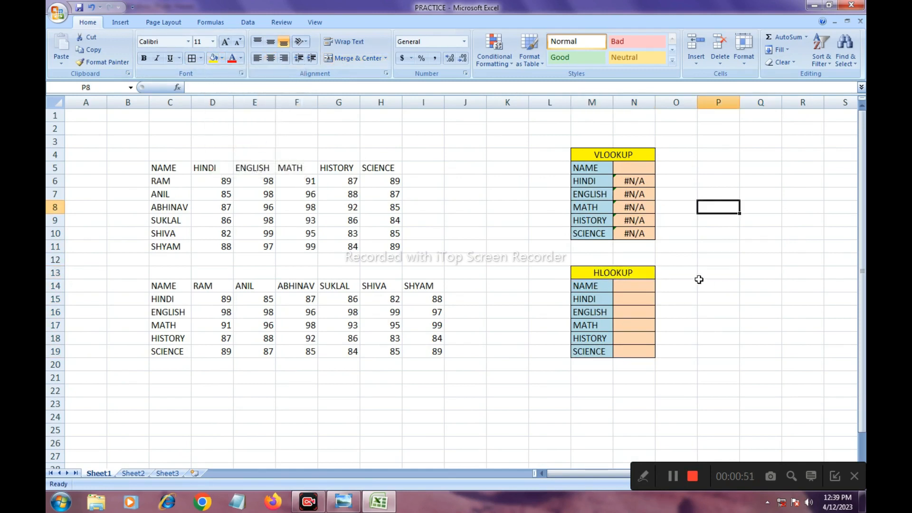
left_click(634, 287)
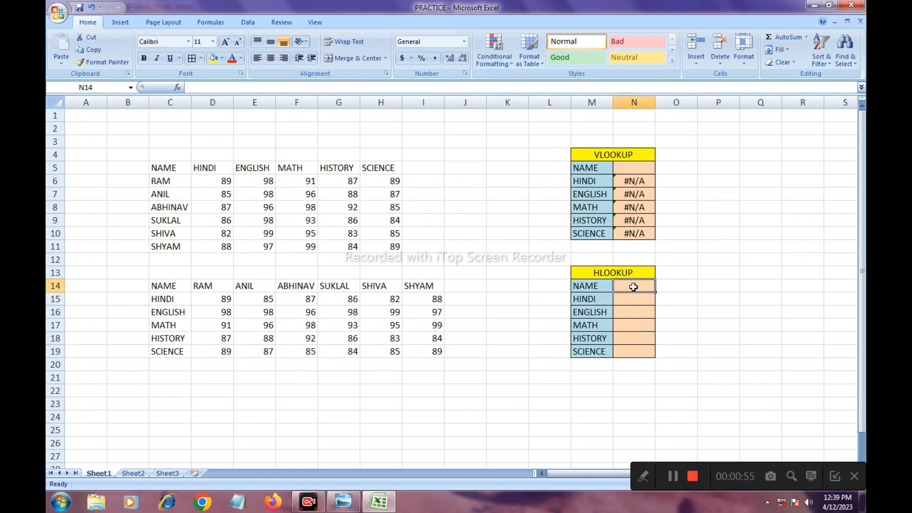
type("HLOOKUP")
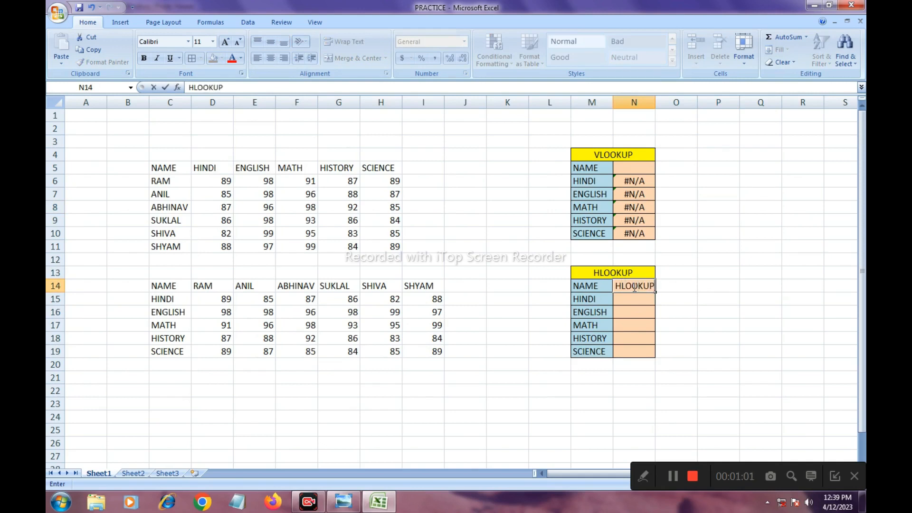
type("(")
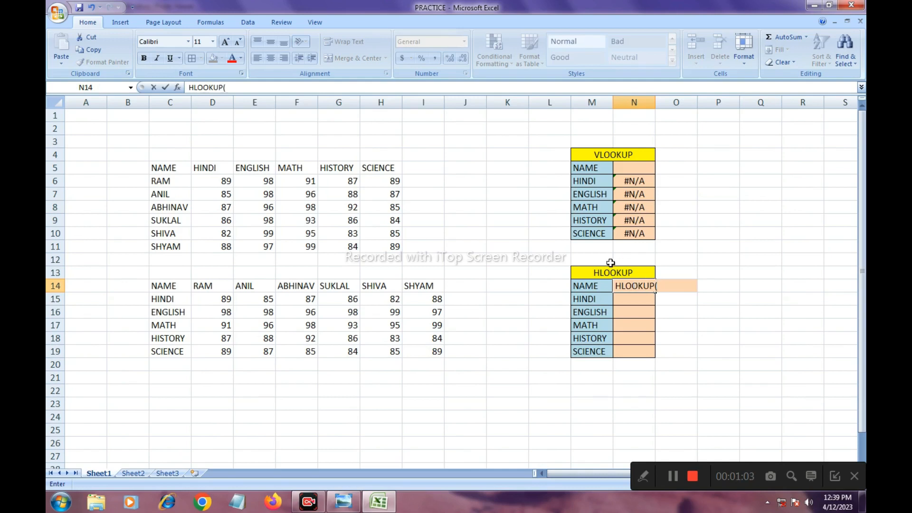
key("BackSpace")
key("BackSpace")
key("BackSpace")
key("BackSpace")
key("BackSpace")
key("BackSpace")
key("BackSpace")
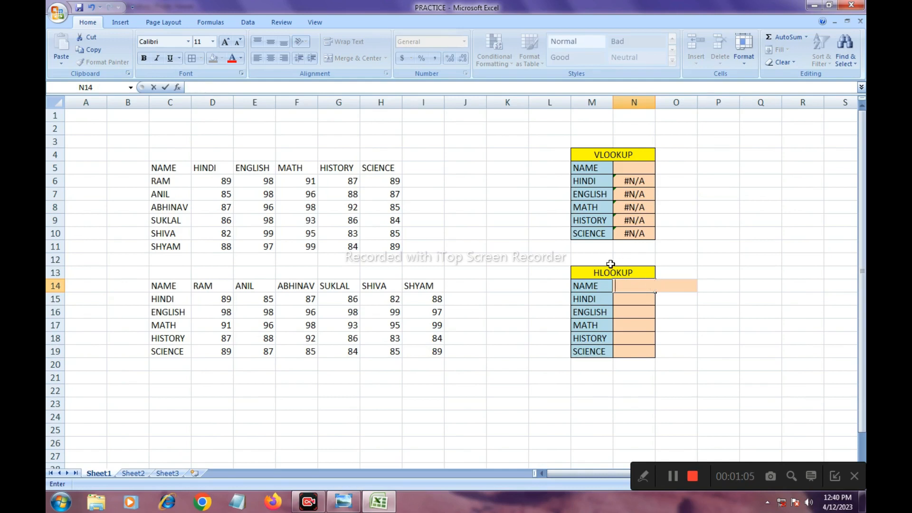
- Enter =HLOOKUP(N14,C14:I19,2) in N15 to look up the Hindi mark in the transposed table
left_click(630, 299)
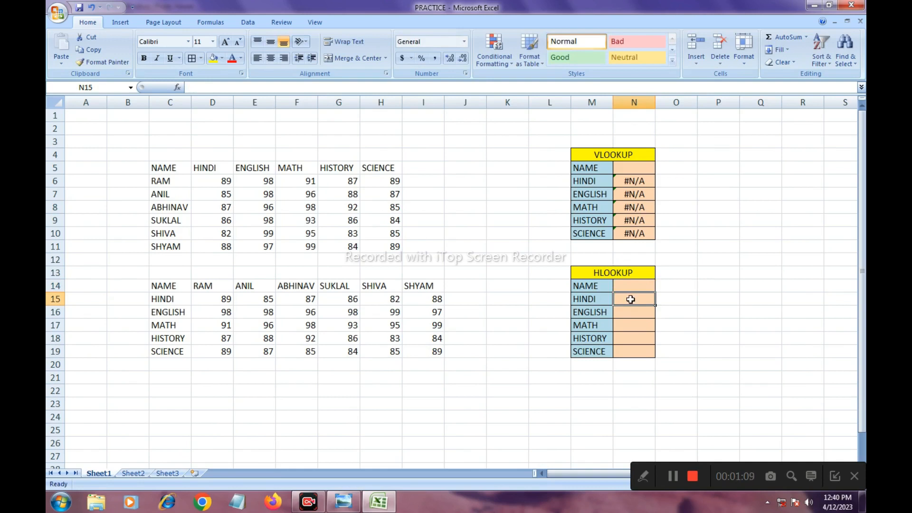
type("=HLOOK")
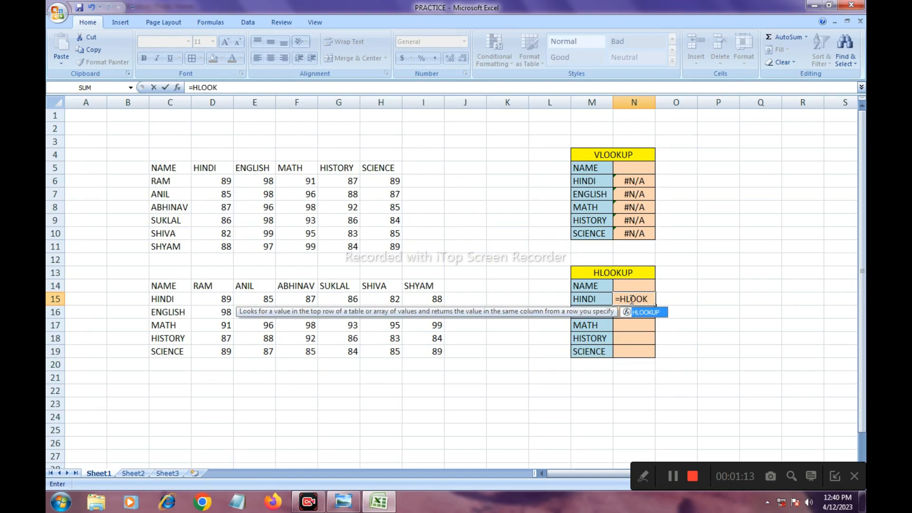
type("UP")
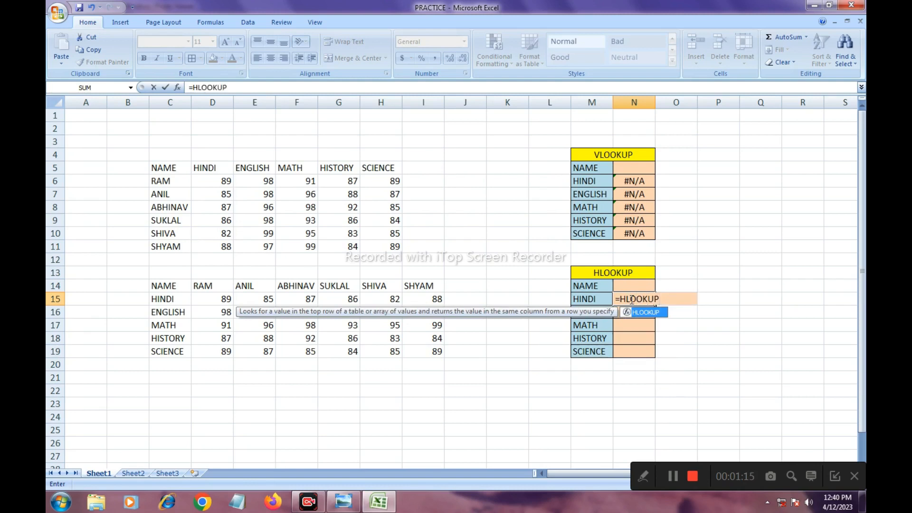
type("(")
left_click(619, 285)
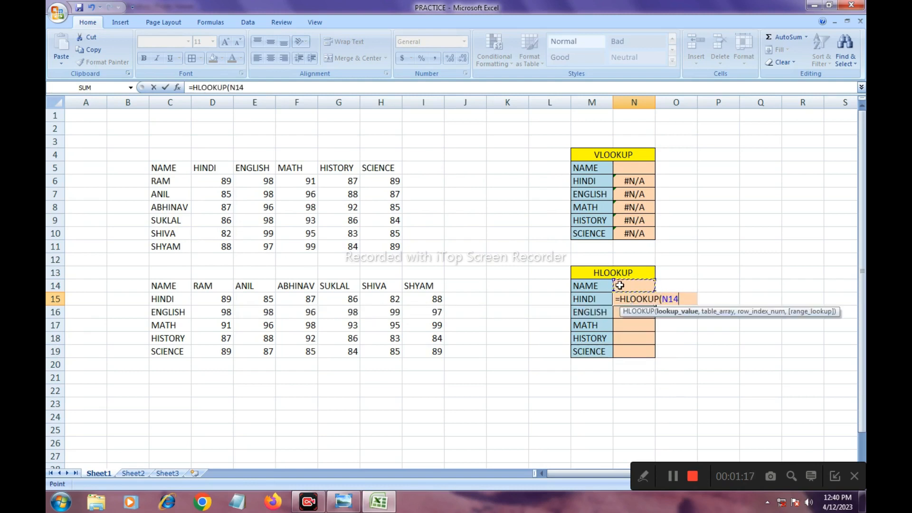
type(",")
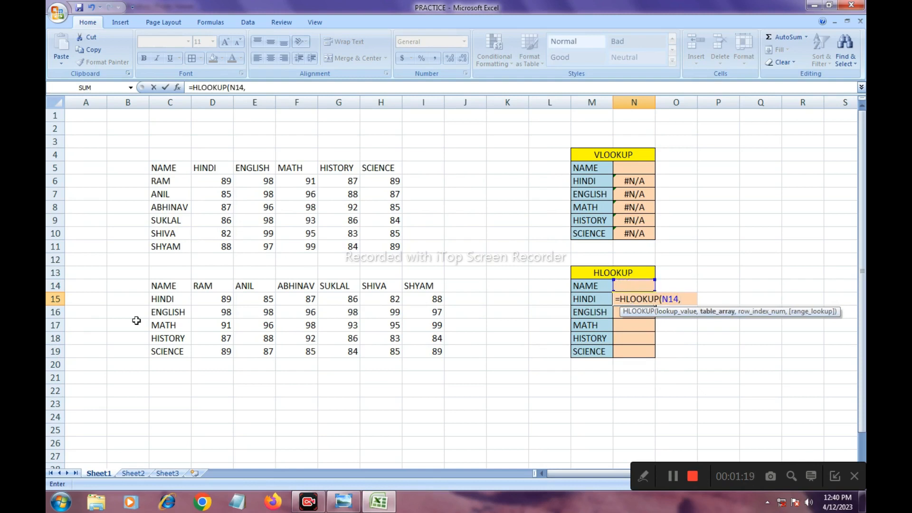
left_click_drag(159, 287, 407, 346)
type(",")
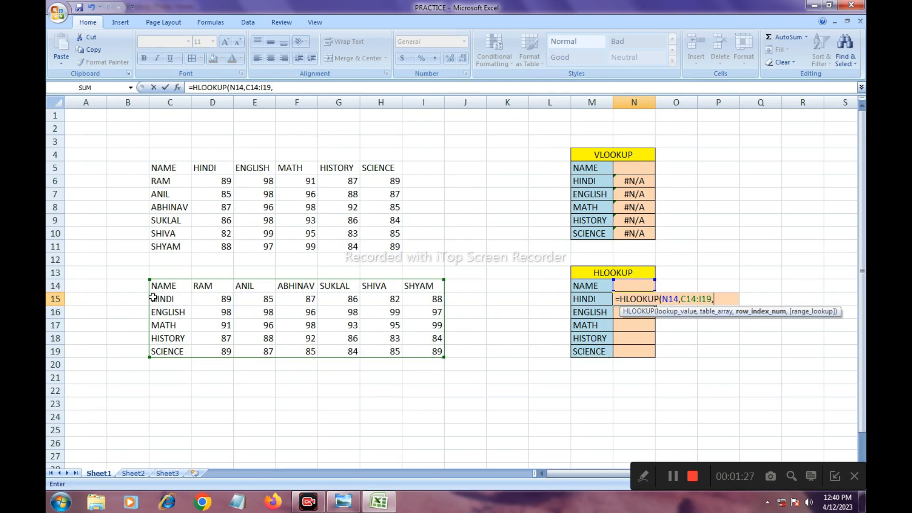
type("2)")
key("Return")
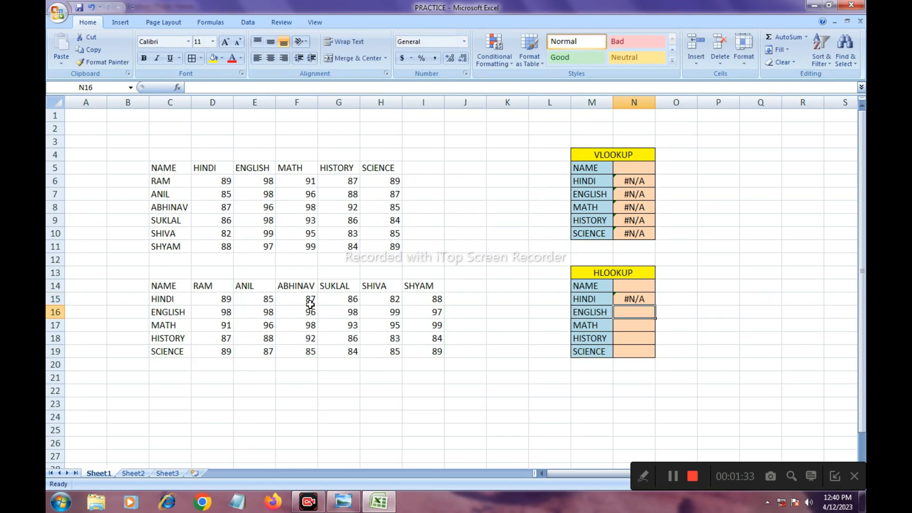
- Enter =HLOOKUP(N14,C14:I19,3) in N16 to look up the English mark
type("=HLOOKUP")
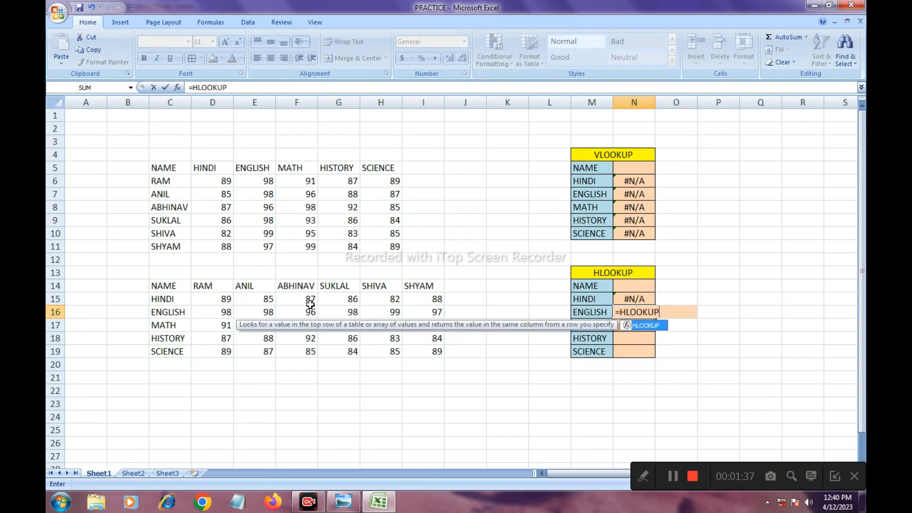
type("(")
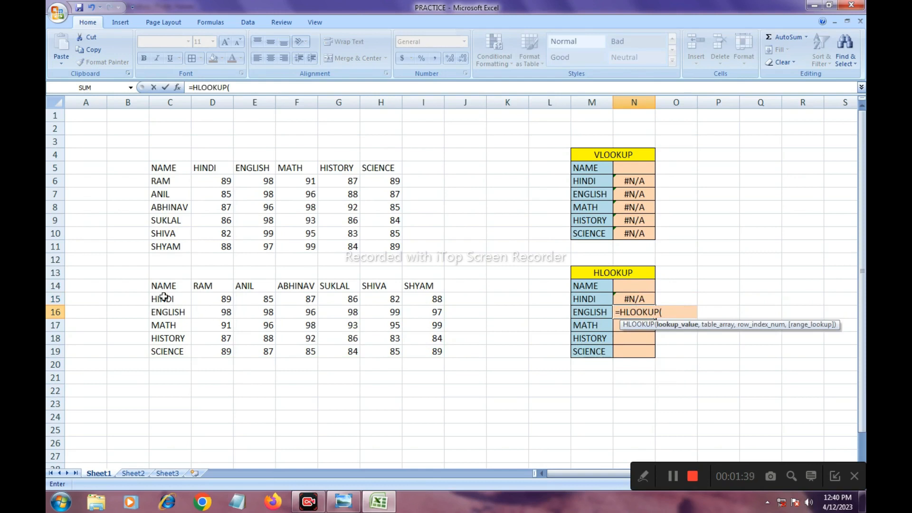
left_click(622, 289)
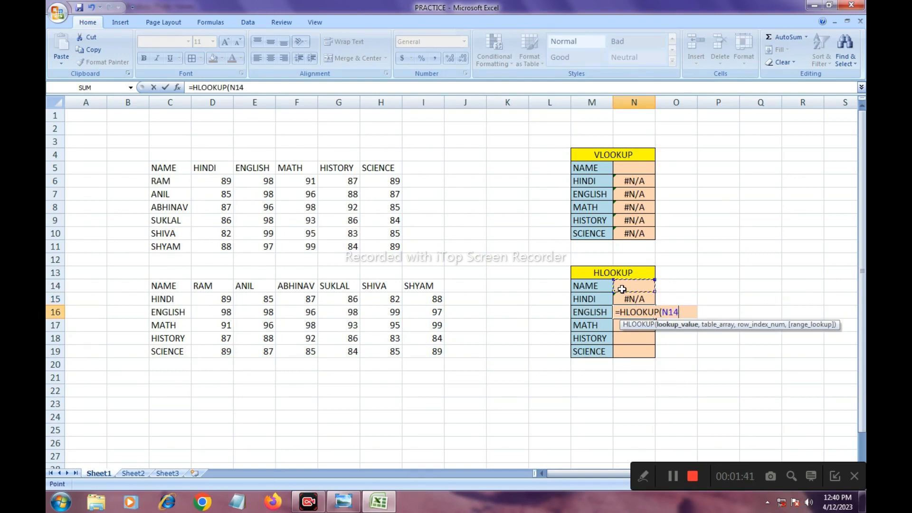
type(",")
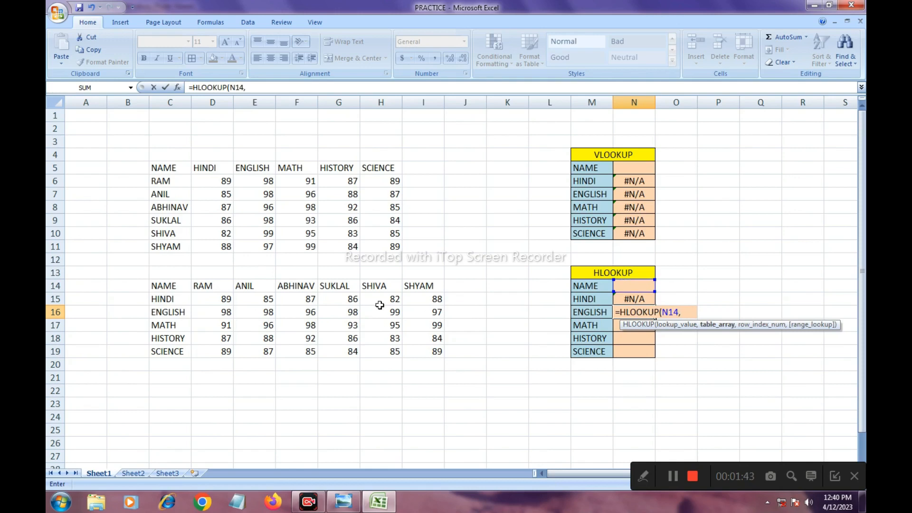
left_click_drag(160, 284, 413, 352)
type(",")
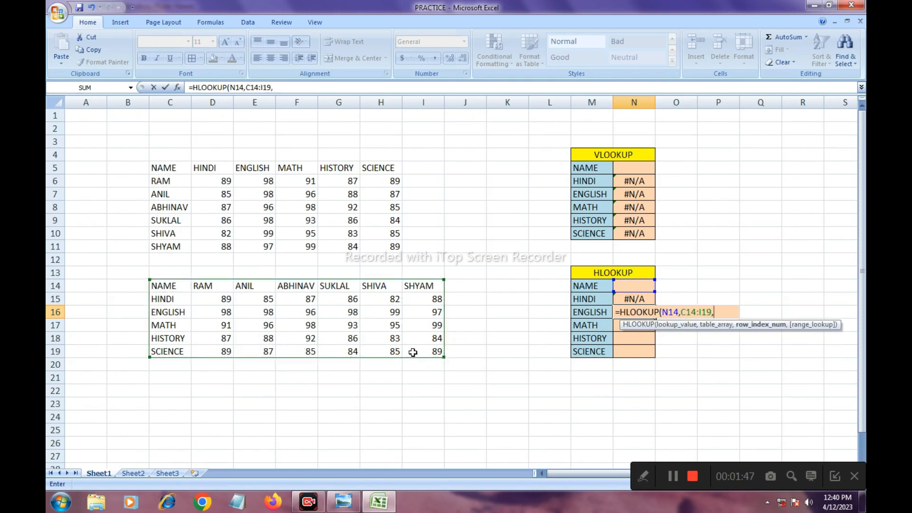
type("3)")
key("Return")
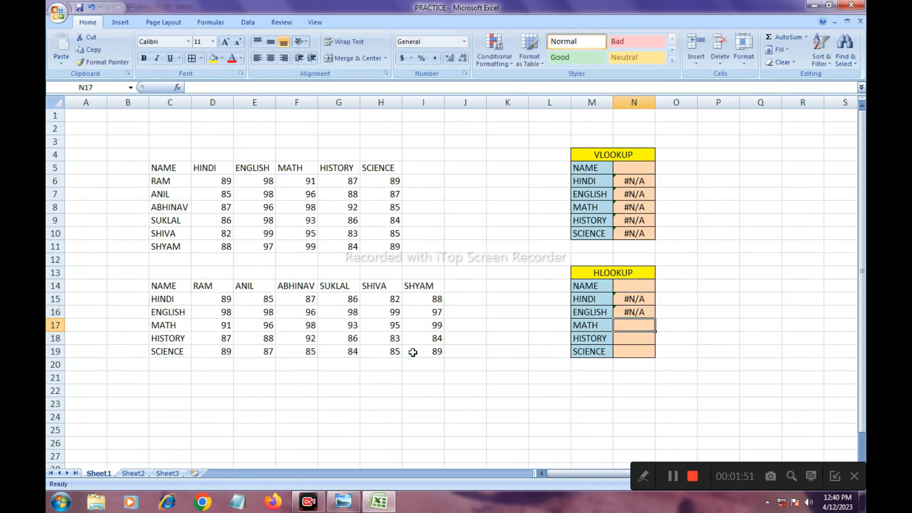
- Enter =HLOOKUP(N14,C14:I19,4) in N17 to look up the Math mark
type("=HLOOKUP(")
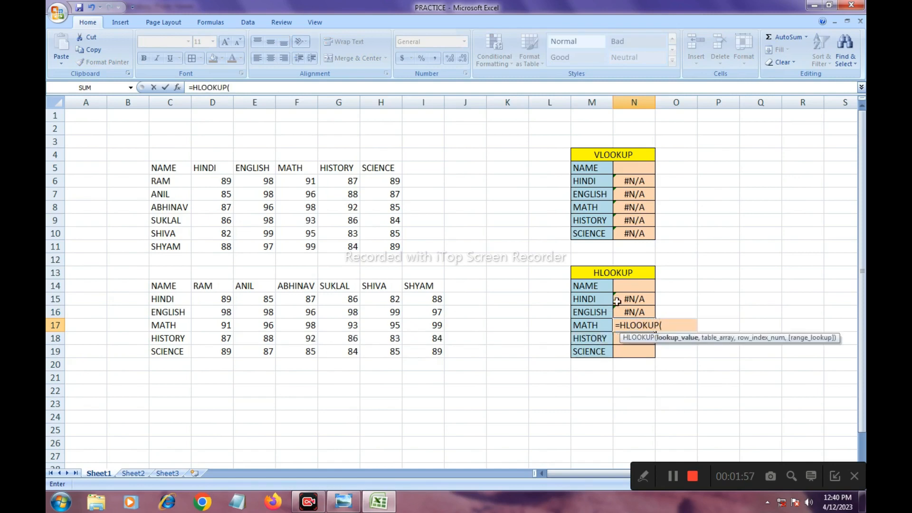
left_click(636, 286)
type(",")
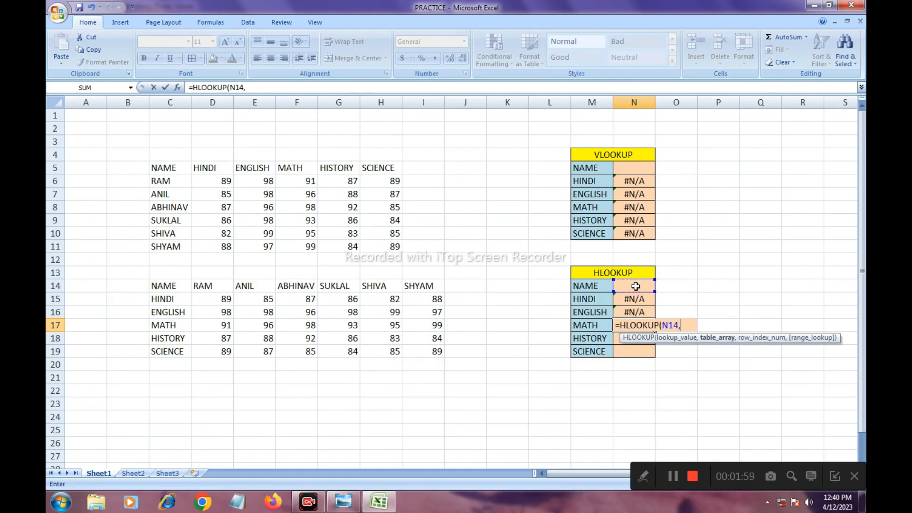
left_click_drag(167, 285, 407, 353)
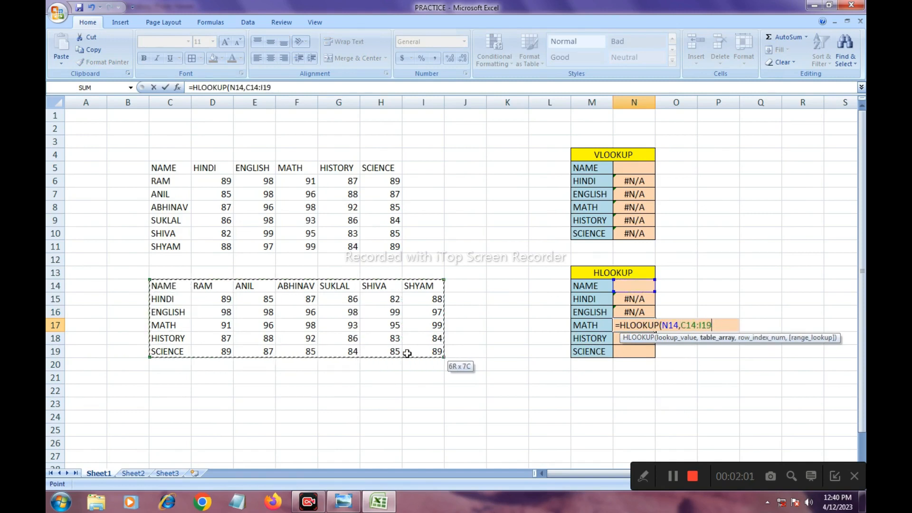
type(",")
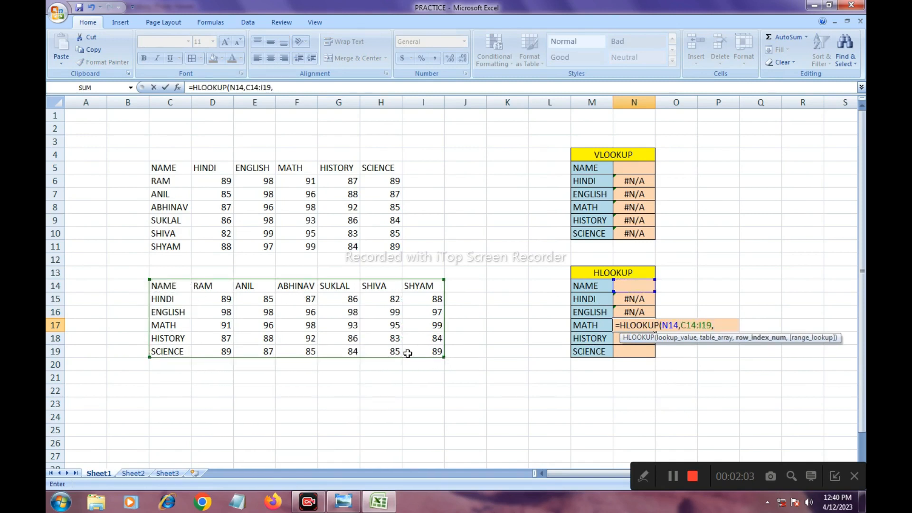
type("4")
key("Return")
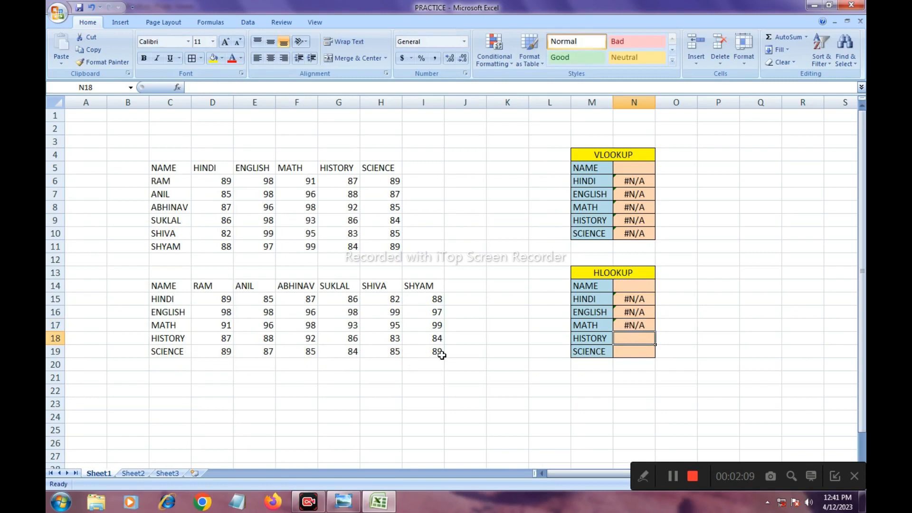
- Enter =HLOOKUP(N14,C14:I19,5) in N18 to look up the History mark in the transposed table
type("=HLOOK")
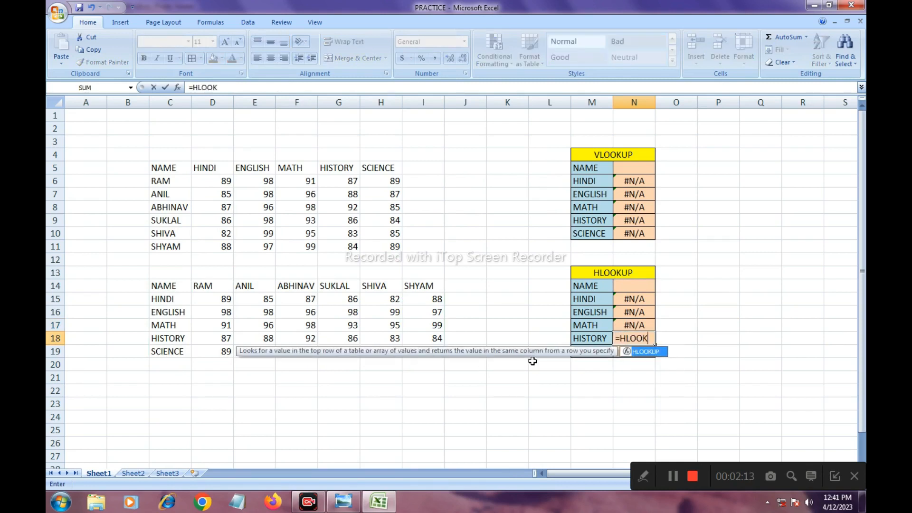
type("UP(")
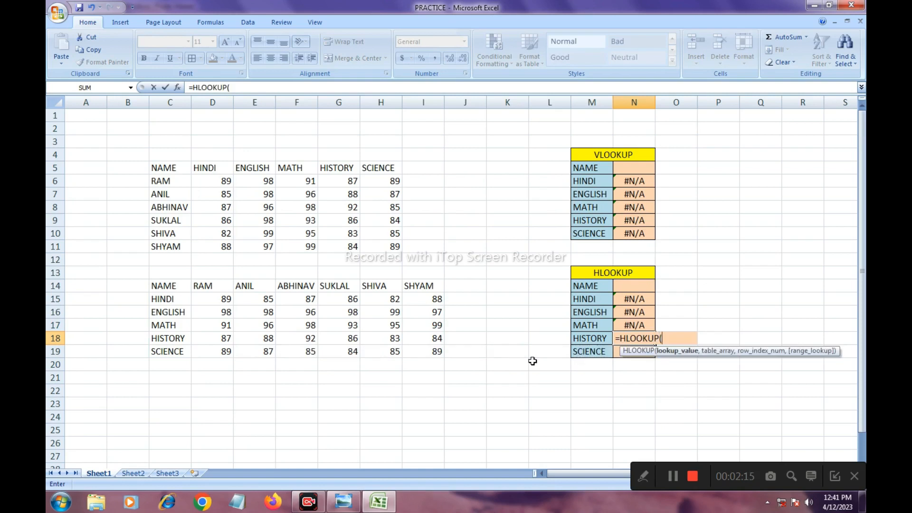
left_click(624, 285)
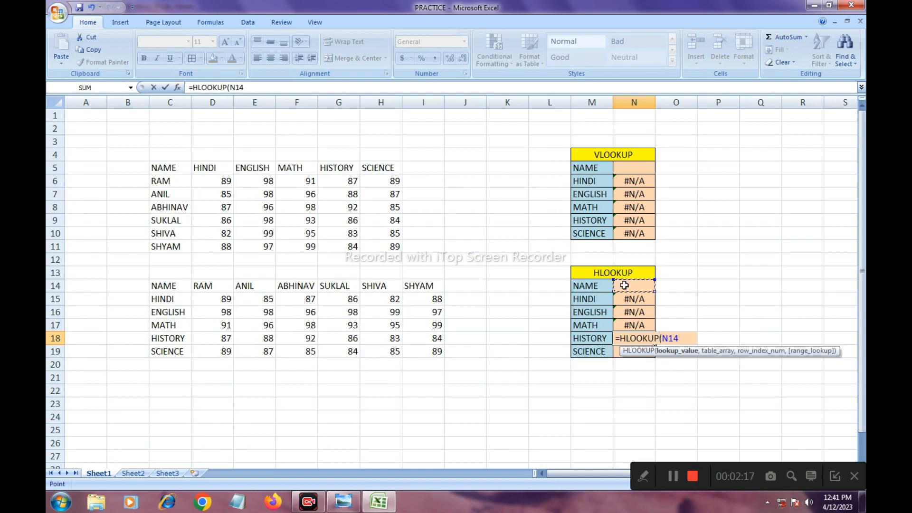
type(",")
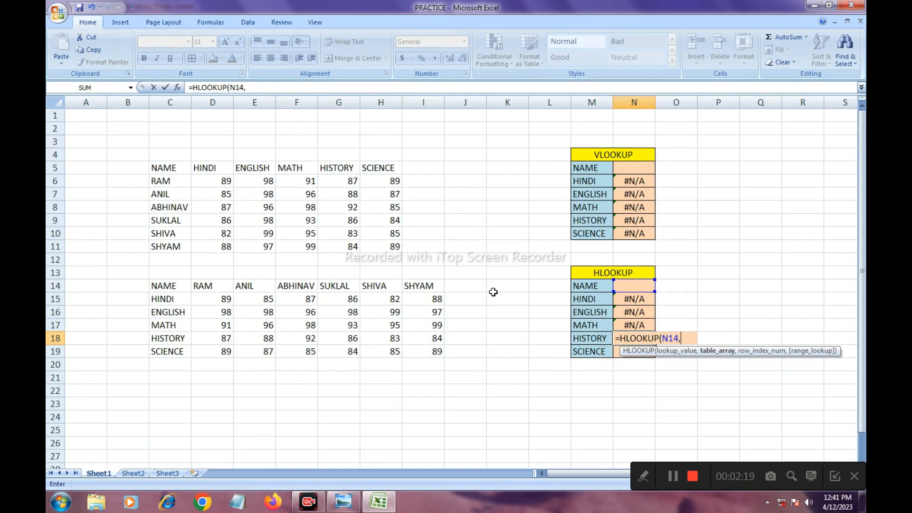
left_click_drag(157, 291, 418, 355)
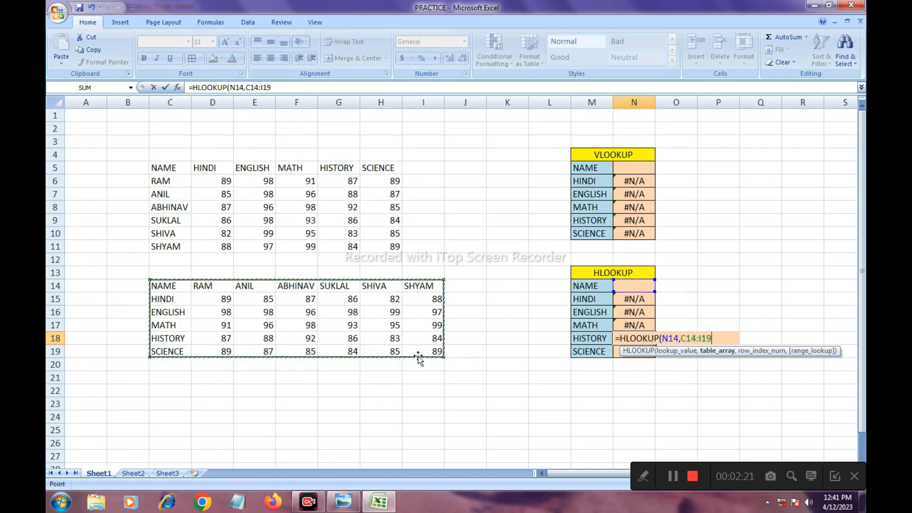
type(",")
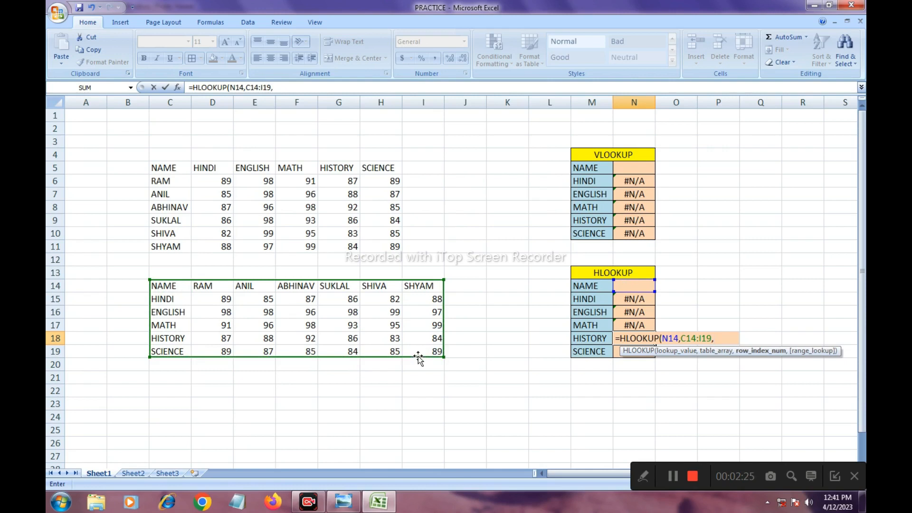
type("5)")
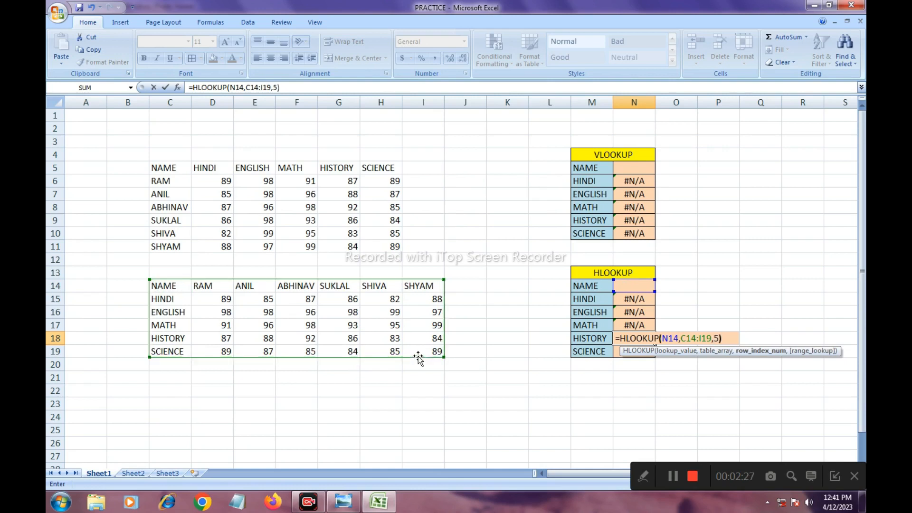
key("Return")
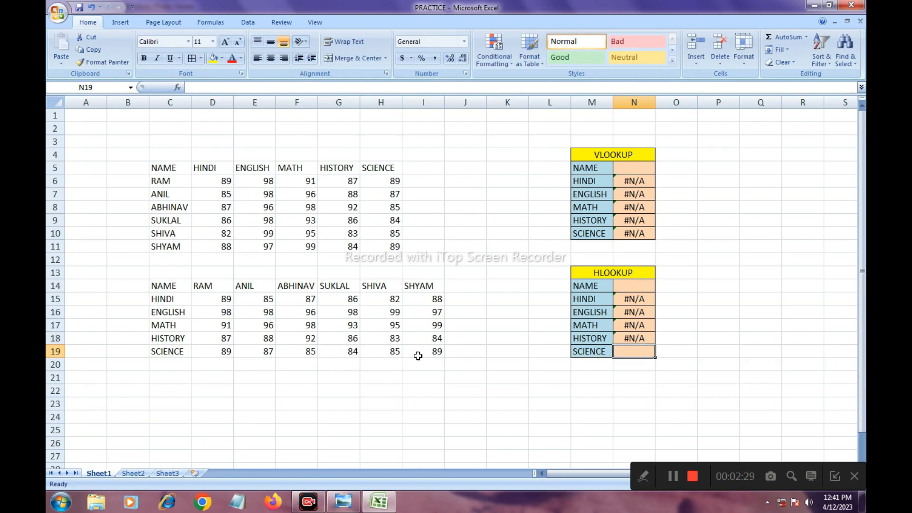
- Enter =HLOOKUP(N14,C14:I19,6) in N19 to look up the Science mark
type("=HLO")
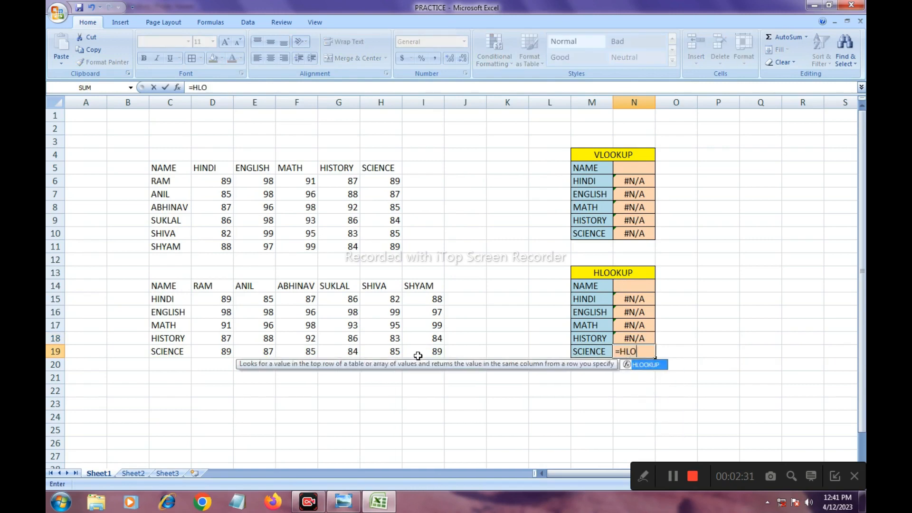
type("OKUP(")
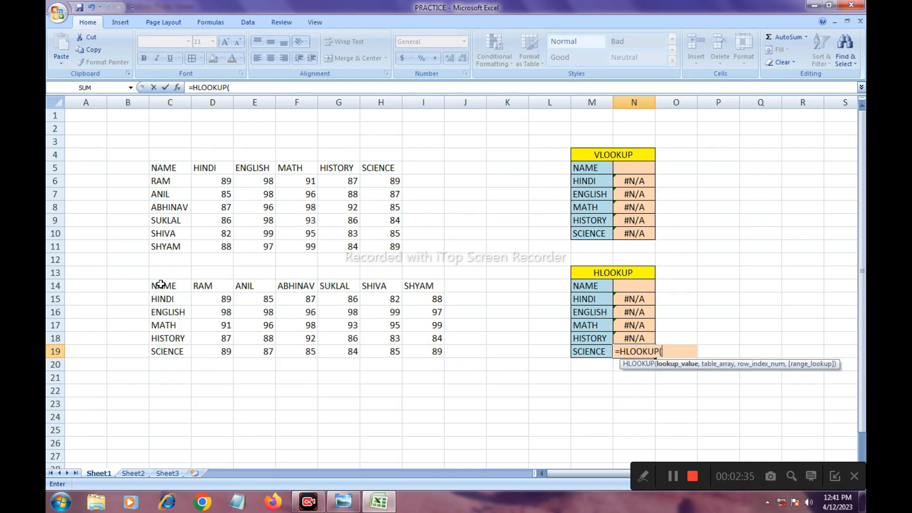
left_click(640, 287)
type(",")
left_click_drag(167, 285, 425, 352)
type(",")
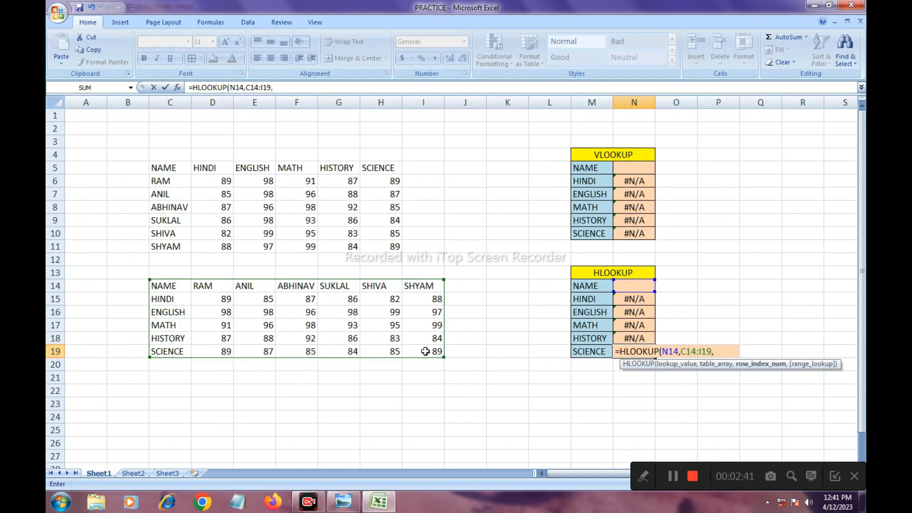
type("6)")
key("Return")
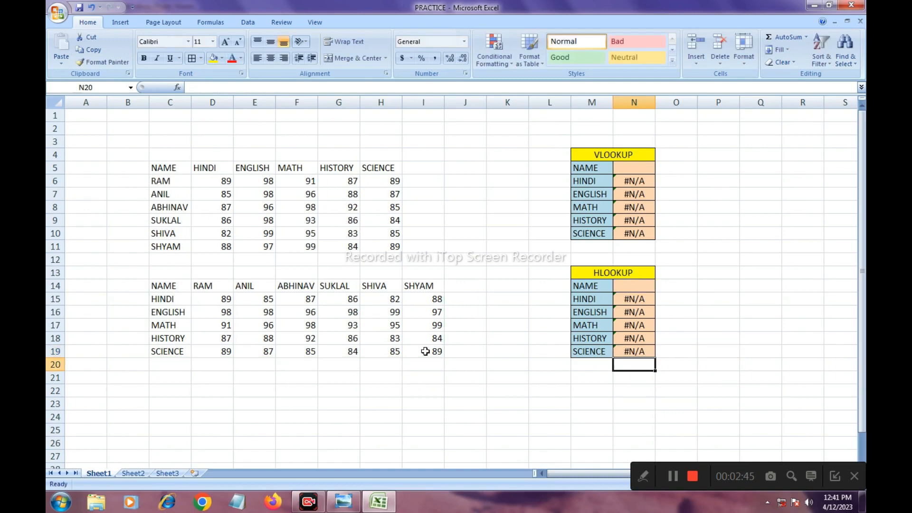
- Test the HLOOKUP table by entering the student name from F14 in the name cell N14
left_click(632, 289)
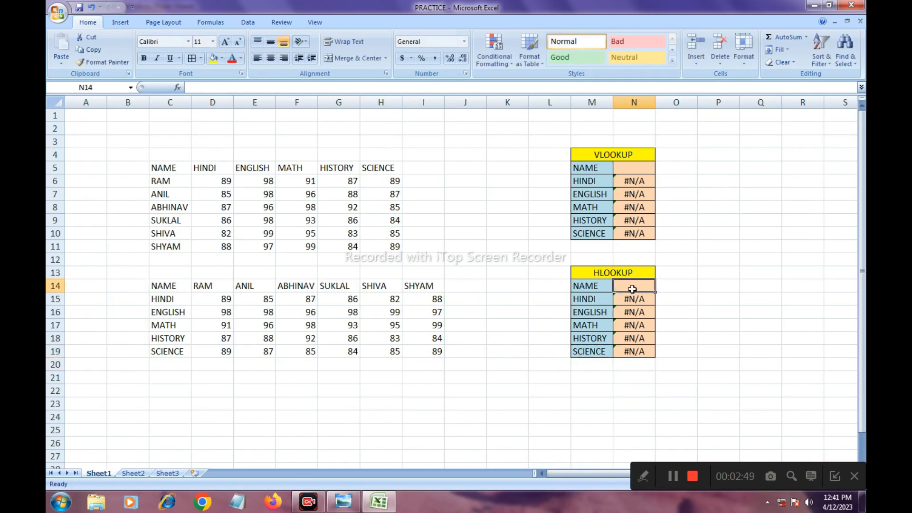
type("ABHINAV")
key("Return")
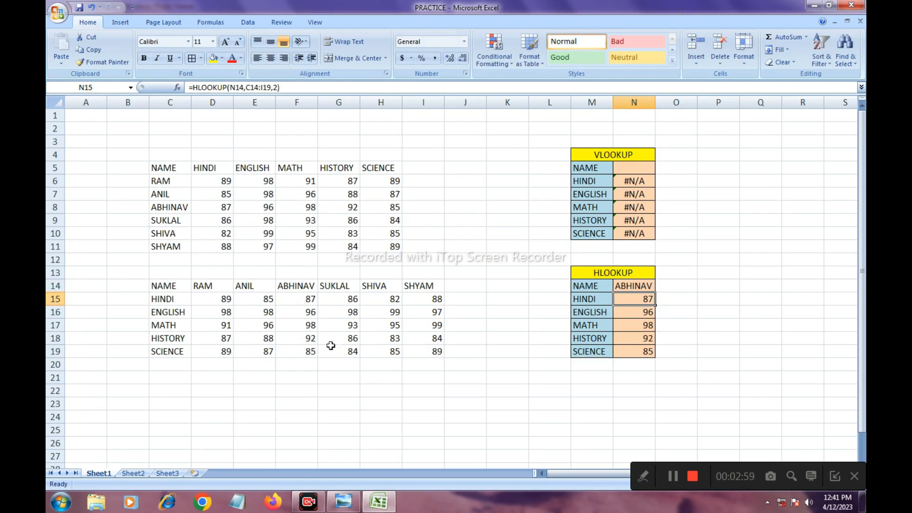
- Replace the name in N14 with the last student's name, the one in I14, to retrieve that student's marks
left_click(635, 285)
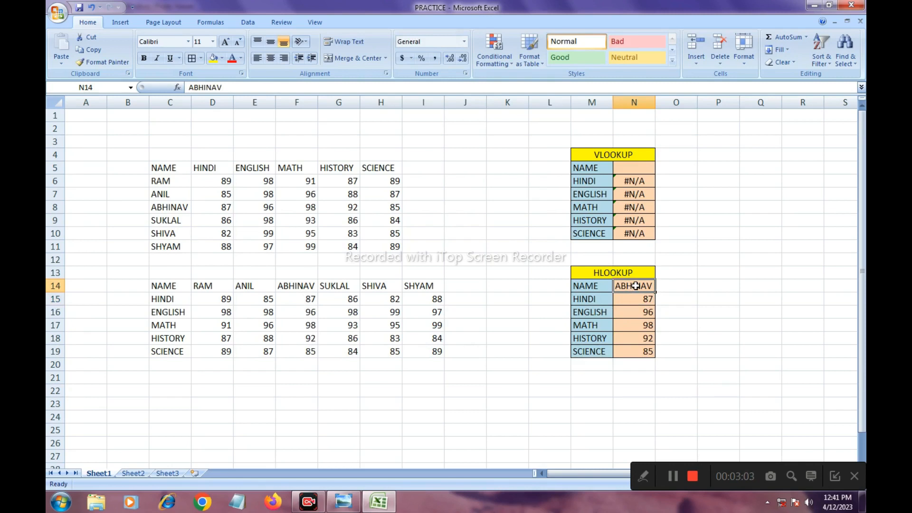
type("SHYAM")
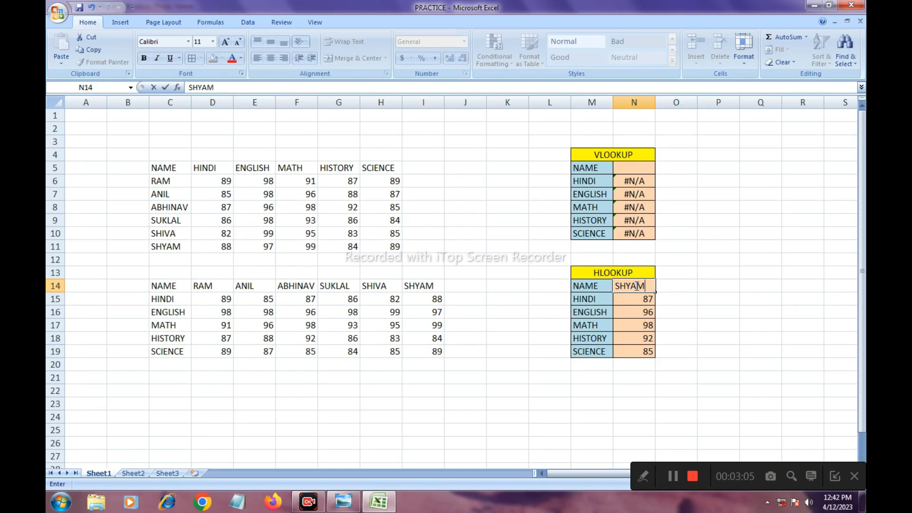
key("Return")
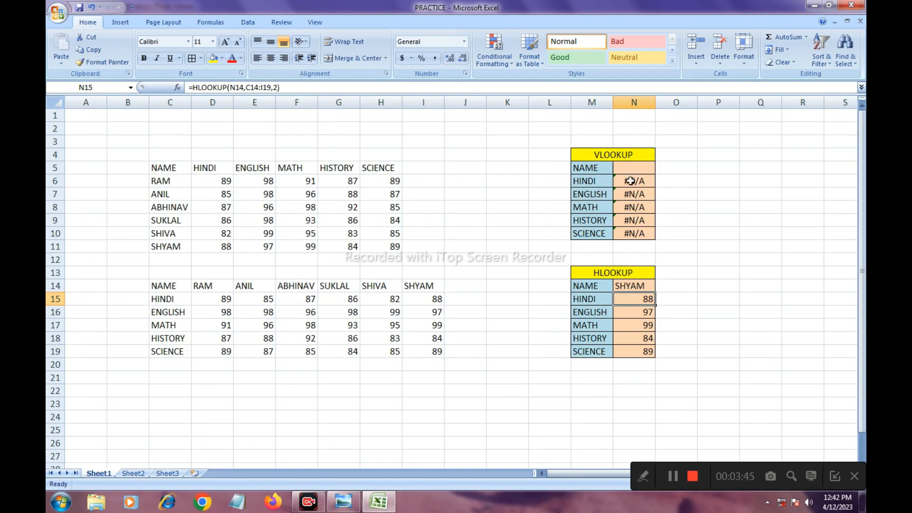
- Switch to Windows Photo Viewer to review the LOOKUP FORMULA diagram of the VLOOKUP/HLOOKUP syntax
left_click(344, 501)
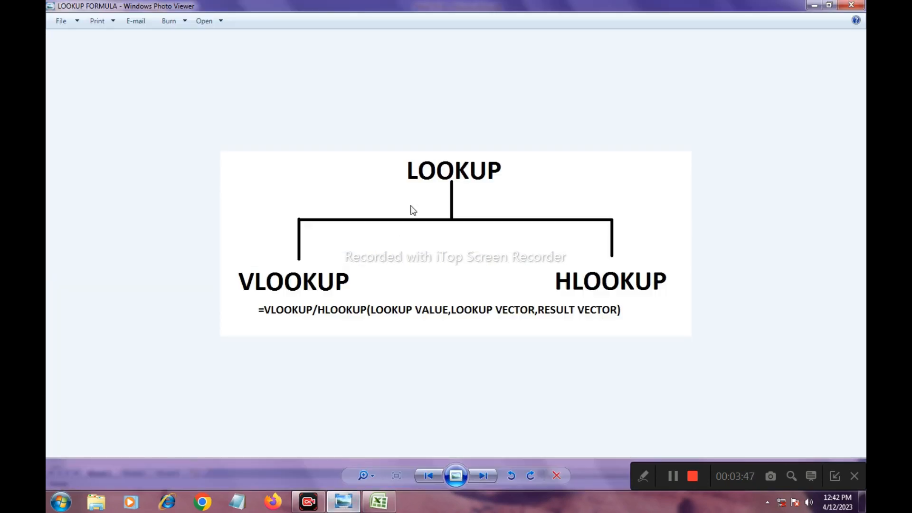